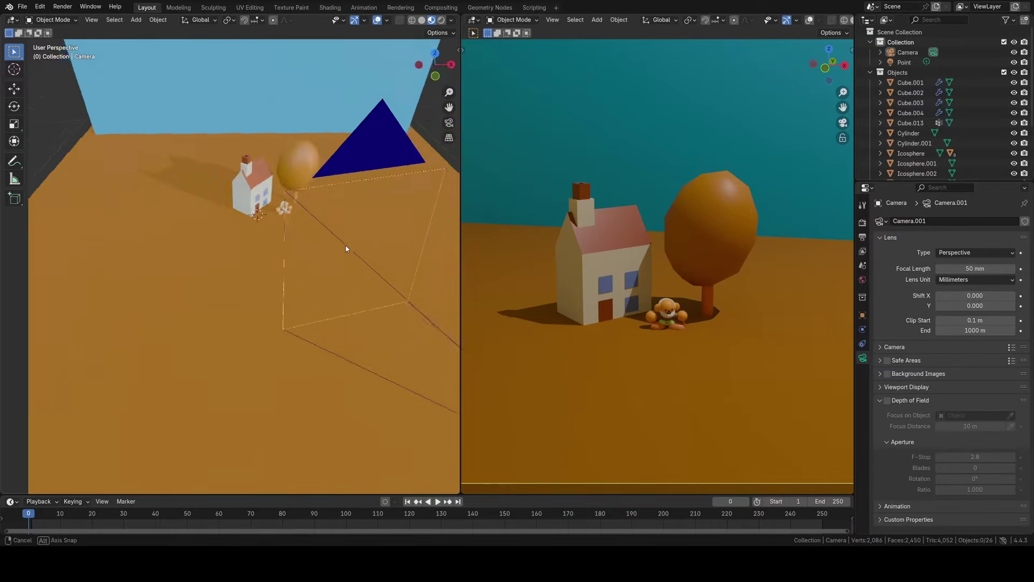
- Select the house and examine its dimensions
{"action": "scroll", "coordinate": [810, 296], "scroll_direction": "up", "scroll_amount": 1}
{"action": "scroll", "coordinate": [700, 288], "scroll_direction": "down", "scroll_amount": 1}
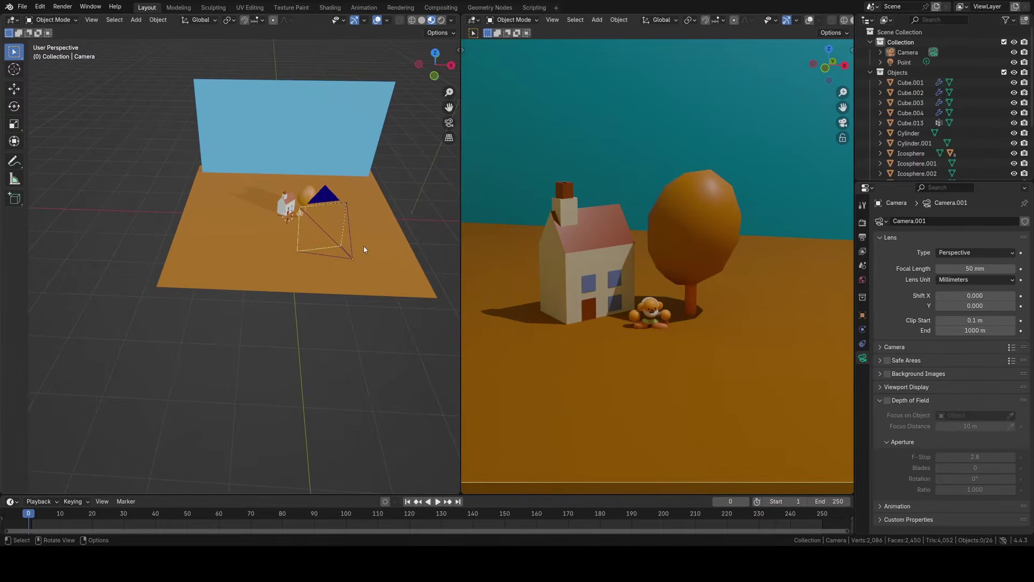
{"action": "scroll", "coordinate": [297, 173], "scroll_direction": "up", "scroll_amount": 1}
{"action": "middle_click_drag", "start_coordinate": [297, 173], "coordinate": [303, 196]}
{"action": "scroll", "coordinate": [700, 221], "scroll_direction": "down", "scroll_amount": 3}
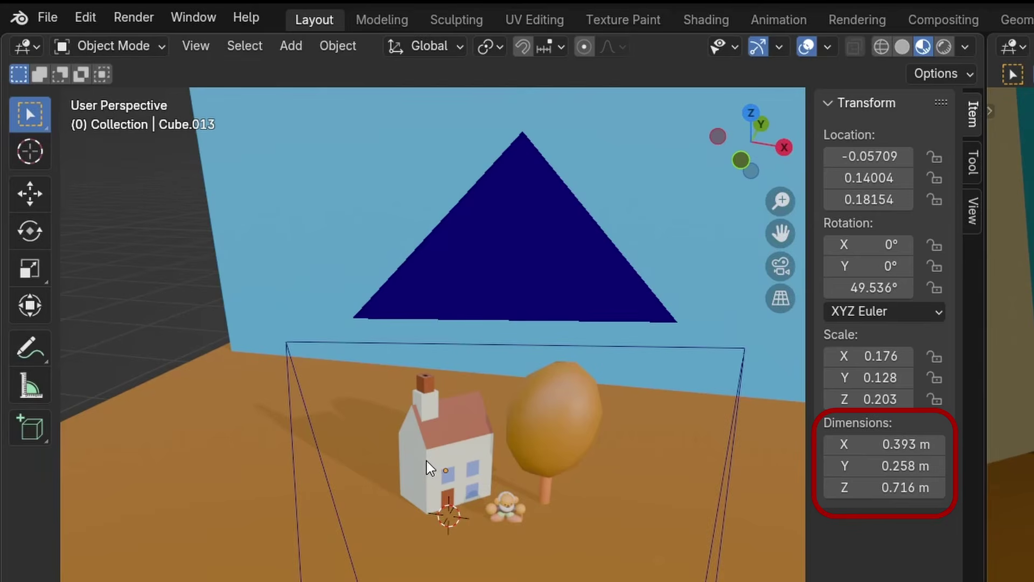
{"action": "left_click", "coordinate": [199, 213]}
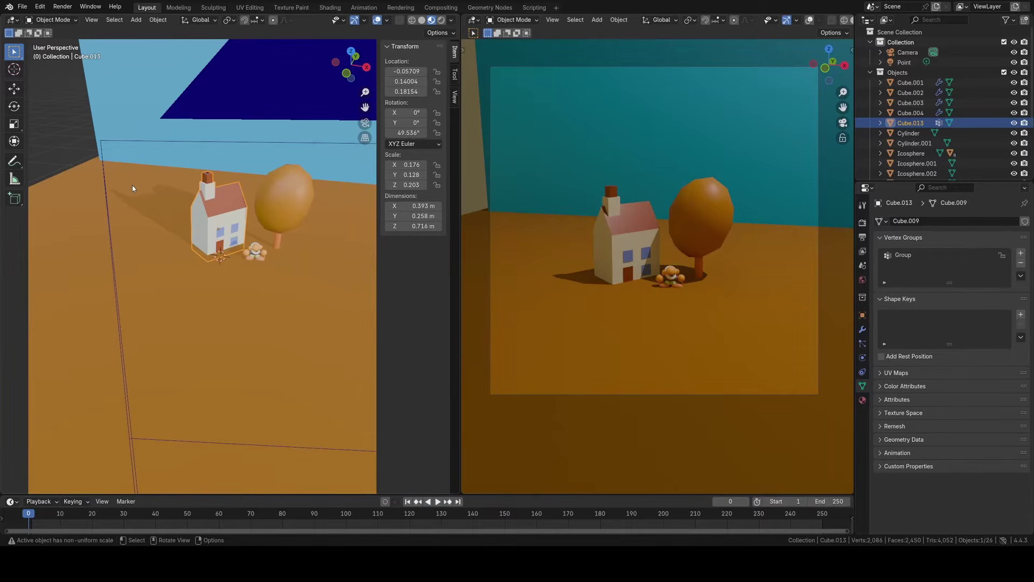
- Snap the 3D cursor to the world origin and set the transform pivot point to 3D Cursor
{"action": "key", "text": "shift+s"}
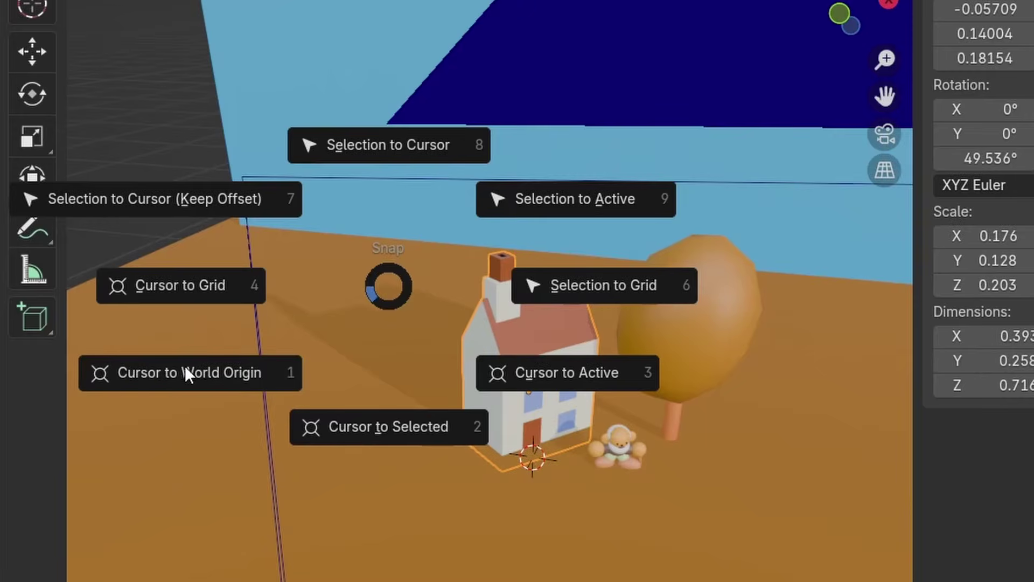
{"action": "left_click", "coordinate": [214, 380]}
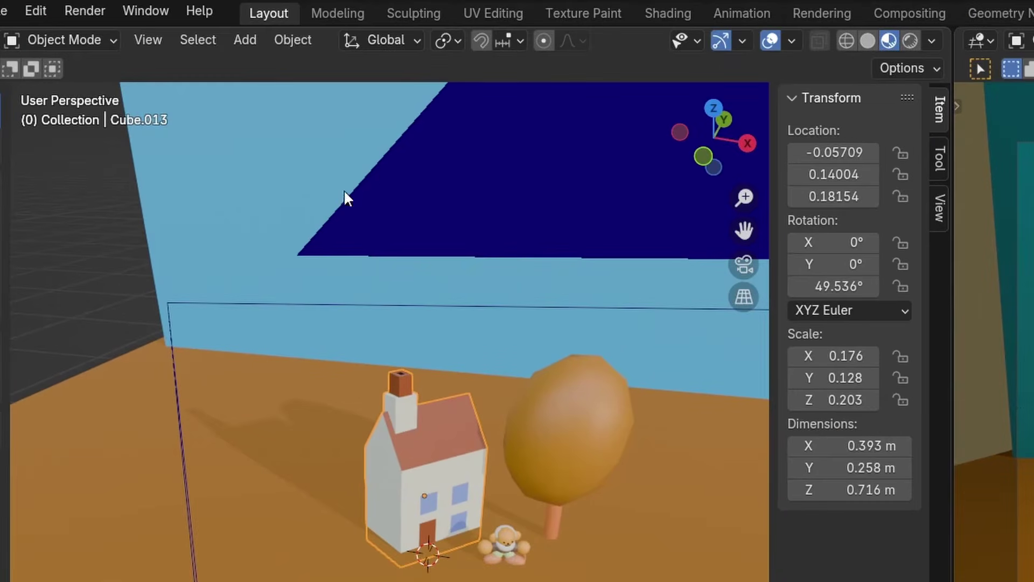
{"action": "left_click", "coordinate": [444, 43]}
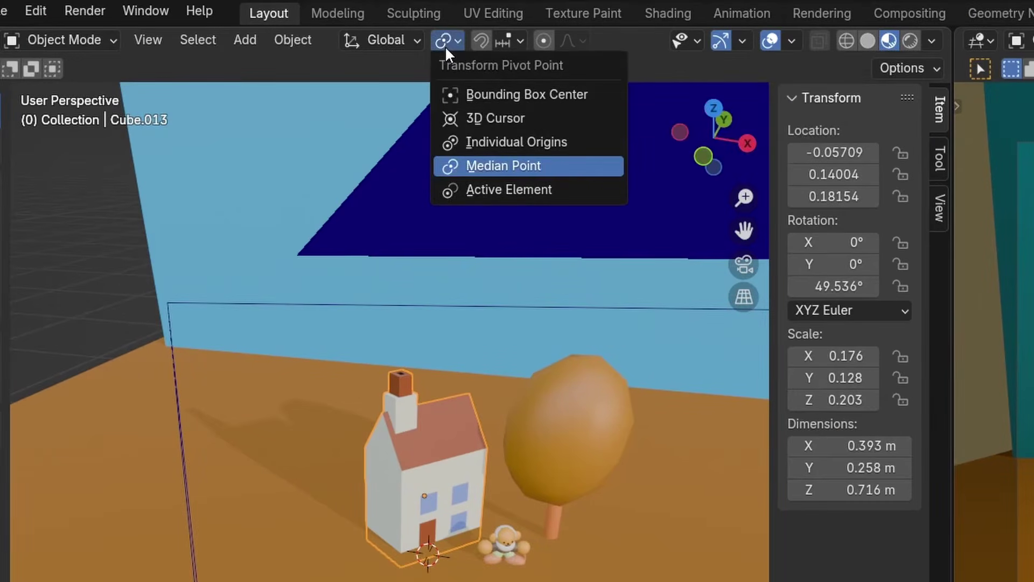
{"action": "left_click", "coordinate": [489, 120]}
- Scale all objects in the scene, including camera and light, down to about 0.15 around the 3D cursor
{"action": "scroll", "coordinate": [220, 198], "scroll_direction": "down", "scroll_amount": 3}
{"action": "key", "text": "a"}
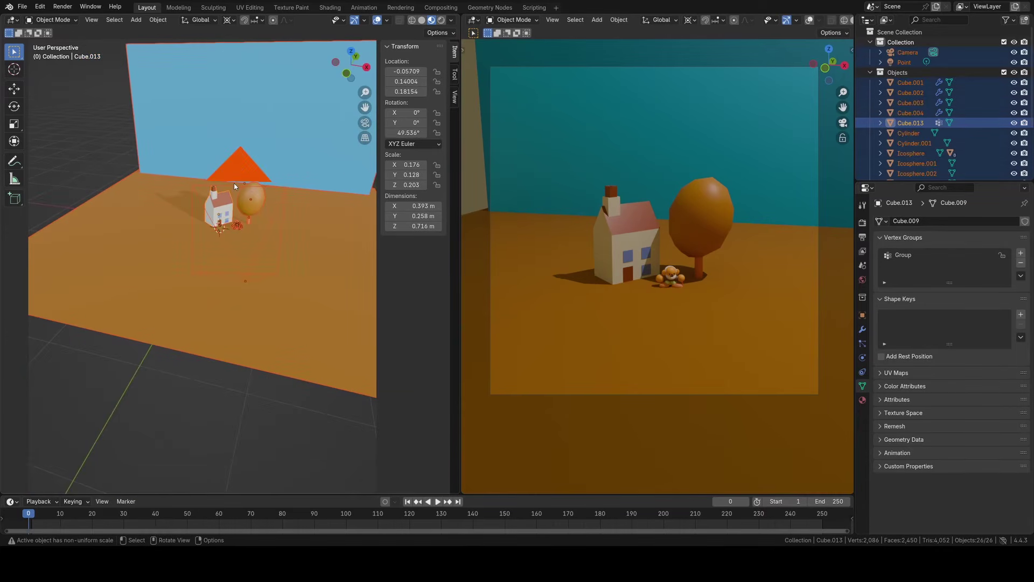
{"action": "scroll", "coordinate": [252, 177], "scroll_direction": "up", "scroll_amount": 5}
{"action": "middle_click_drag", "start_coordinate": [251, 176], "coordinate": [268, 171]}
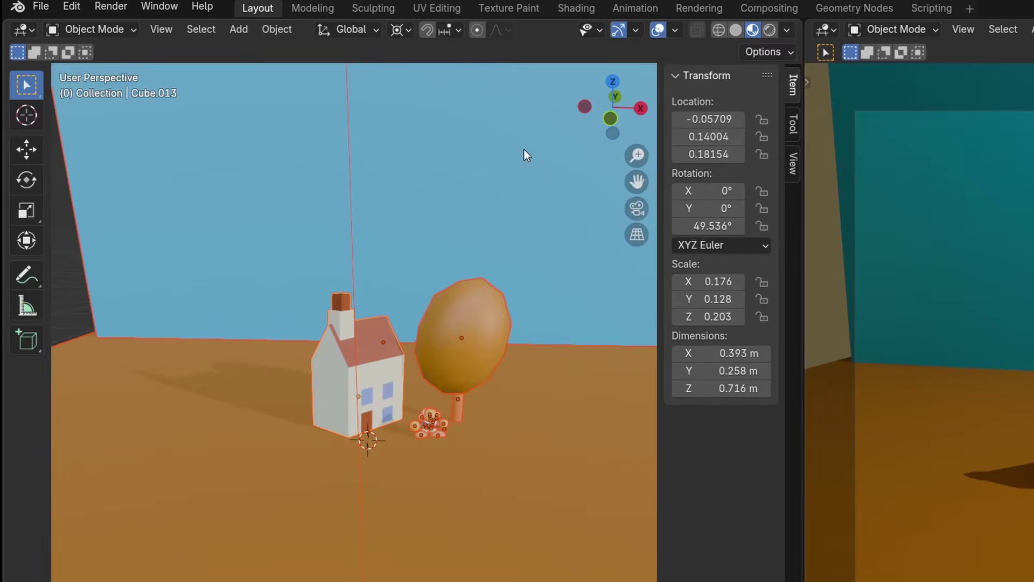
{"action": "key", "text": "s"}
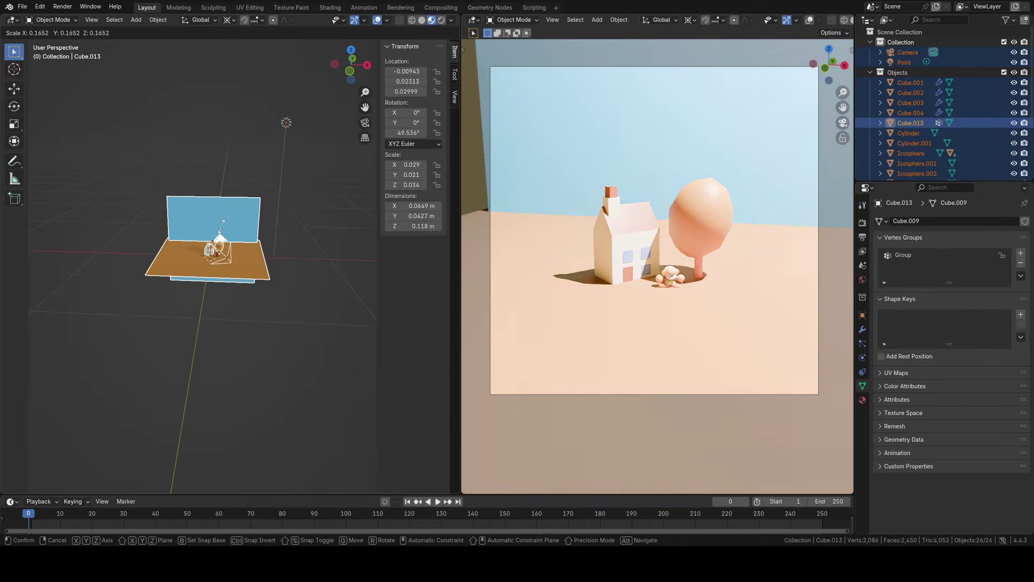
{"action": "left_click", "coordinate": [220, 231]}
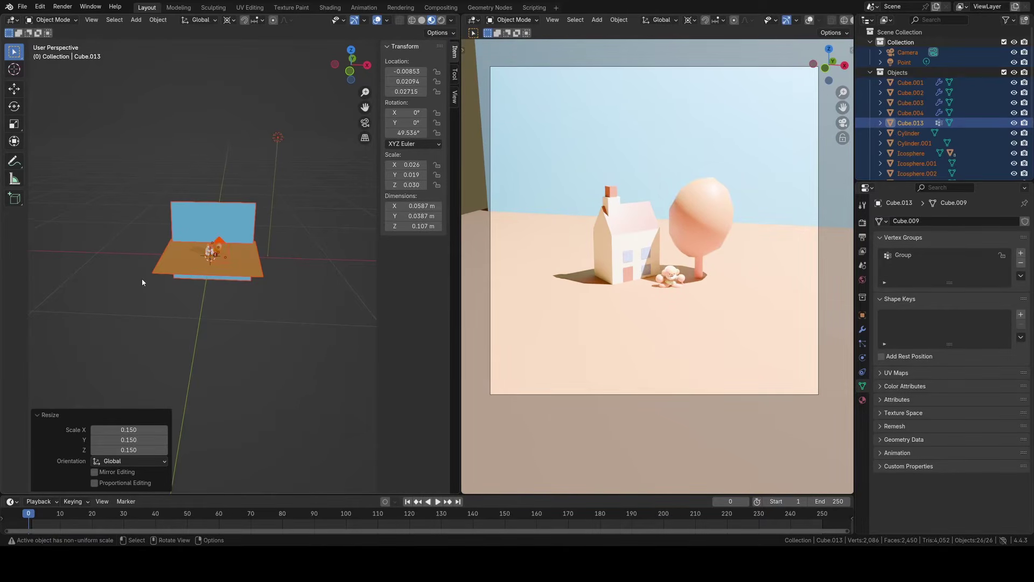
- Set the point light's power to 10 W
{"action": "middle_click_drag", "start_coordinate": [143, 283], "coordinate": [190, 228]}
{"action": "left_click", "coordinate": [284, 118]}
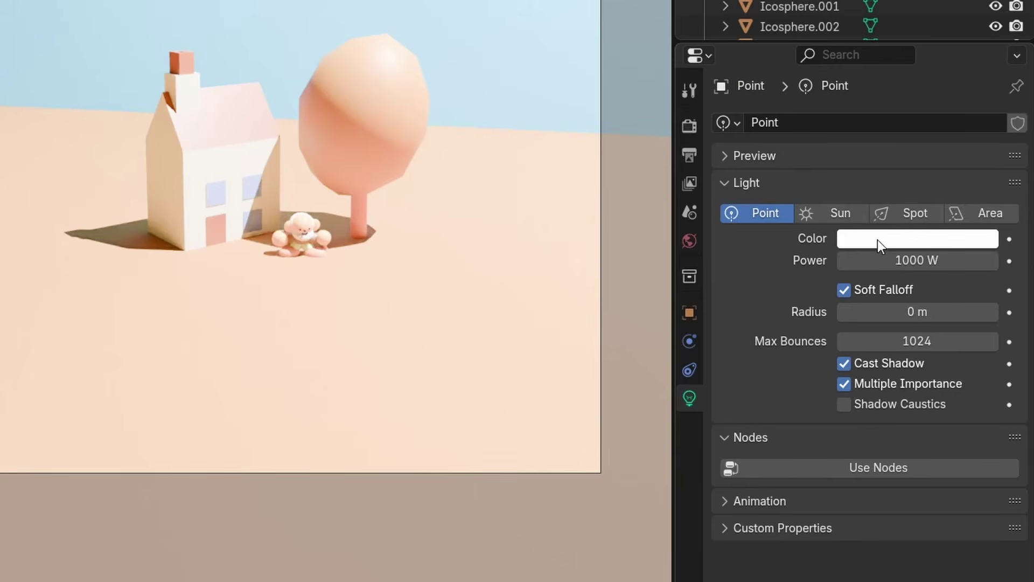
{"action": "left_click", "coordinate": [865, 261]}
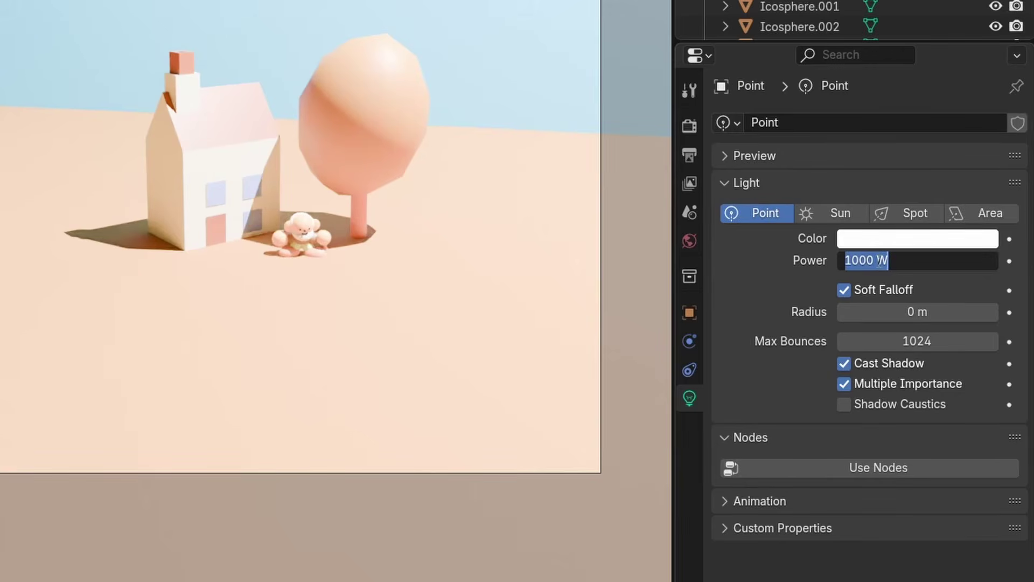
{"action": "left_click", "coordinate": [866, 260]}
{"action": "key", "text": "BackSpace"}
{"action": "key", "text": "BackSpace"}
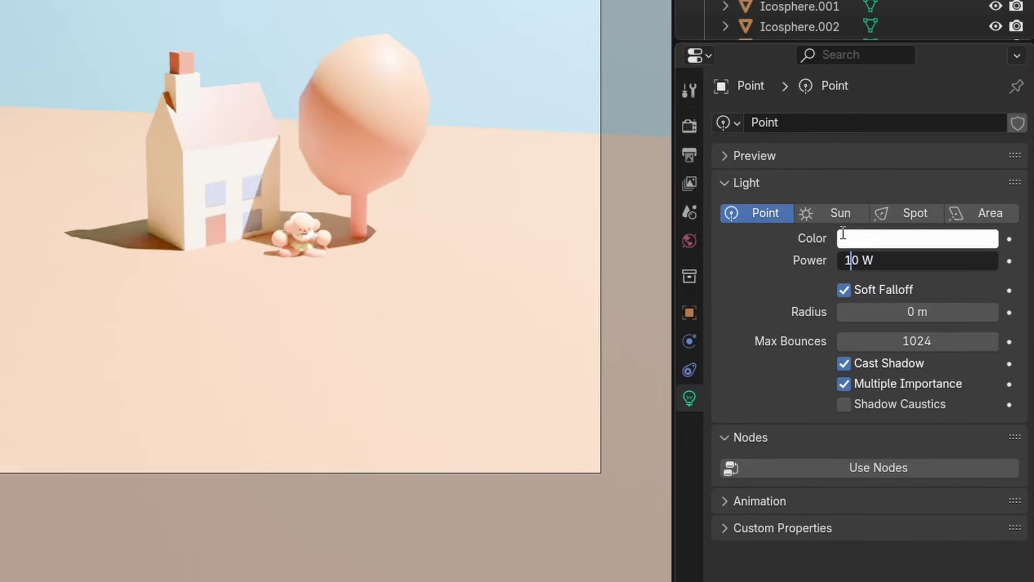
{"action": "key", "text": "Return"}
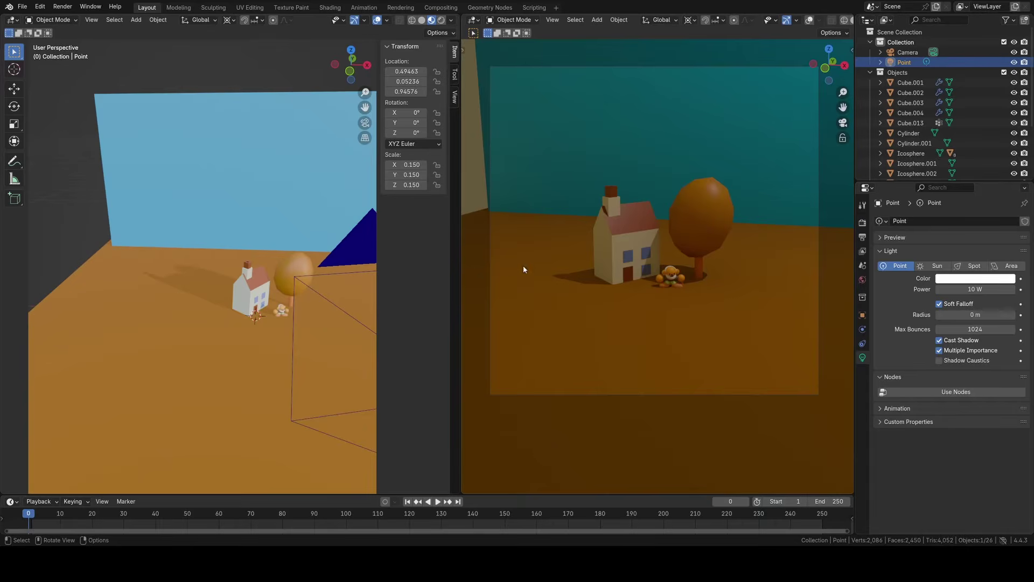
- Increase the point light's radius to 0.37 m to soften the shadows
{"action": "scroll", "coordinate": [662, 280], "scroll_direction": "up", "scroll_amount": 4}
{"action": "scroll", "coordinate": [638, 262], "scroll_direction": "up", "scroll_amount": 2}
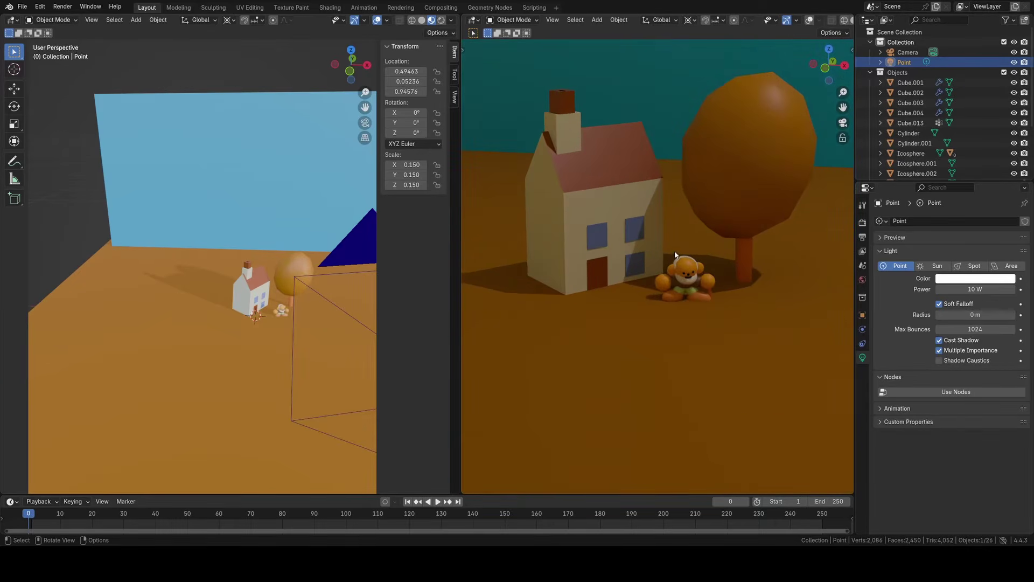
{"action": "scroll", "coordinate": [614, 259], "scroll_direction": "down", "scroll_amount": 1}
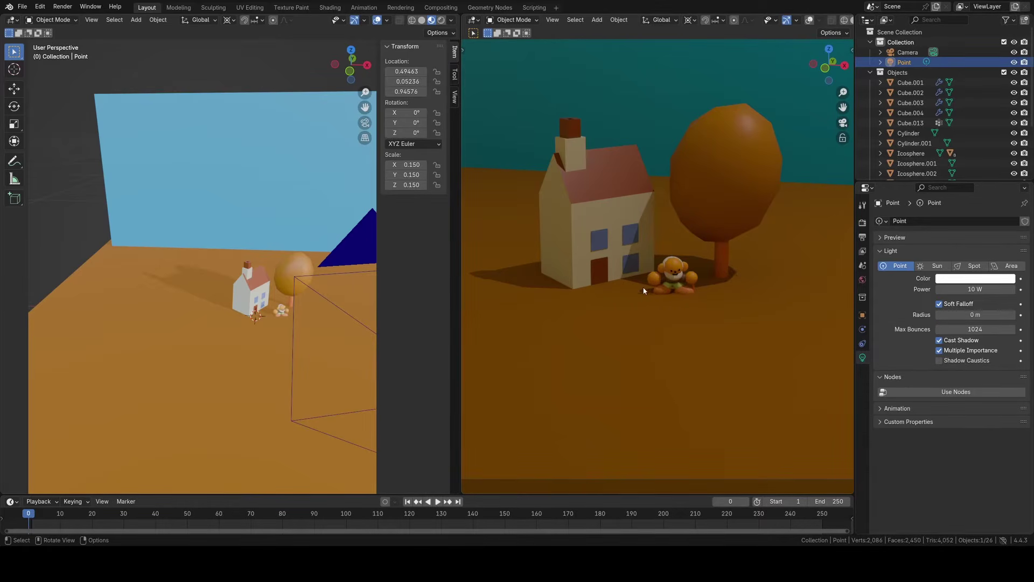
{"action": "scroll", "coordinate": [616, 315], "scroll_direction": "down", "scroll_amount": 4}
{"action": "scroll", "coordinate": [237, 295], "scroll_direction": "down", "scroll_amount": 2}
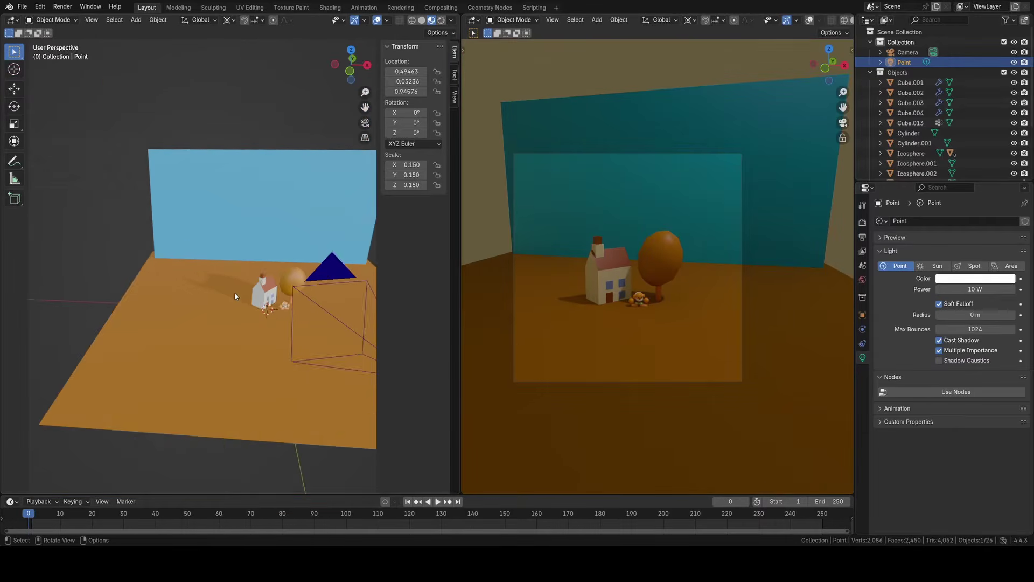
{"action": "scroll", "coordinate": [237, 295], "scroll_direction": "down", "scroll_amount": 5}
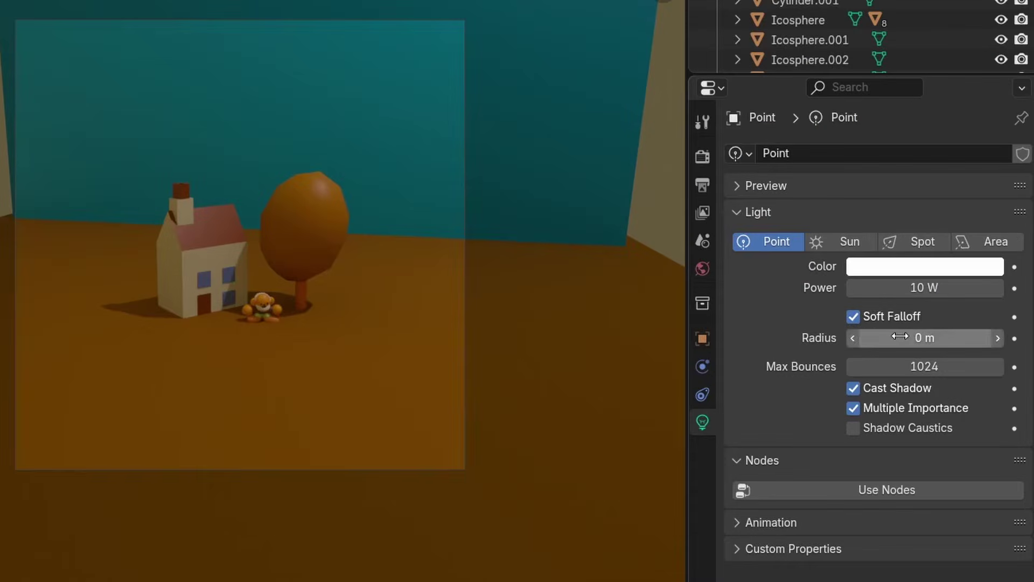
{"action": "left_click_drag", "start_coordinate": [900, 336], "coordinate": [972, 336]}
{"action": "scroll", "coordinate": [663, 296], "scroll_direction": "up", "scroll_amount": 5}
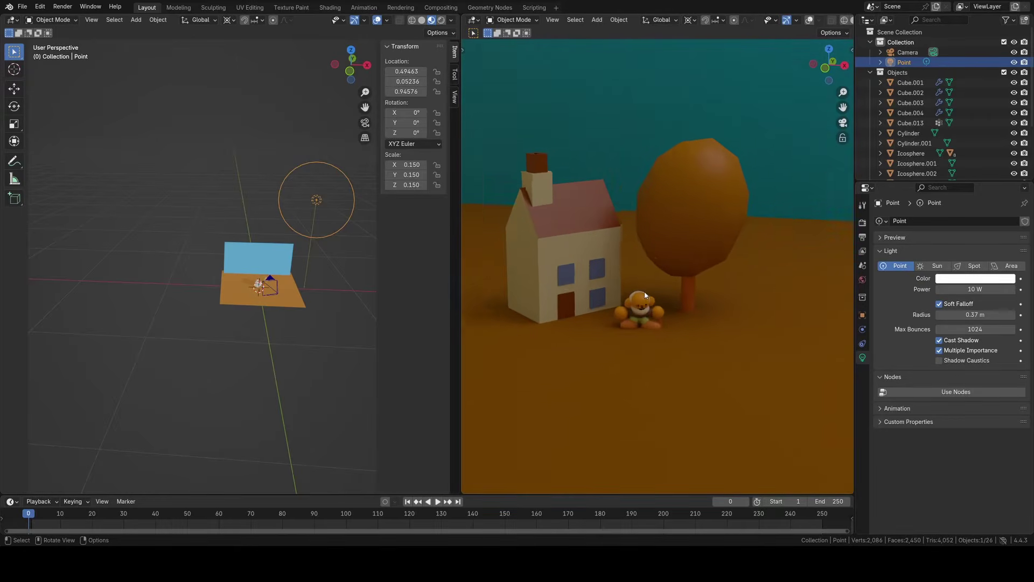
- Move the point light closer to the set, lowering it by about 0.55 m
{"action": "middle_click_drag", "start_coordinate": [354, 271], "coordinate": [334, 245]}
{"action": "scroll", "coordinate": [334, 245], "scroll_direction": "up", "scroll_amount": 5}
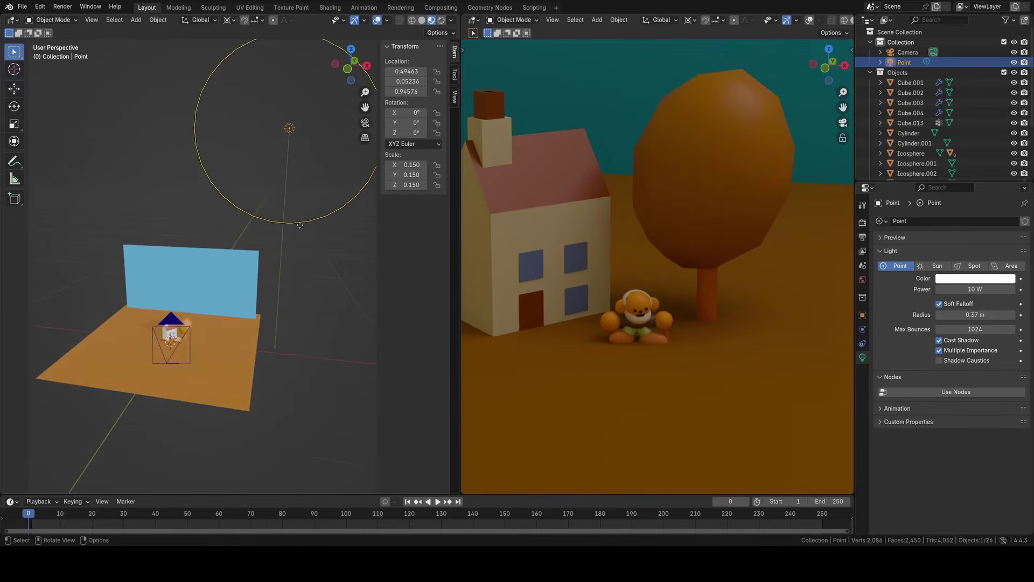
{"action": "key", "text": "g"}
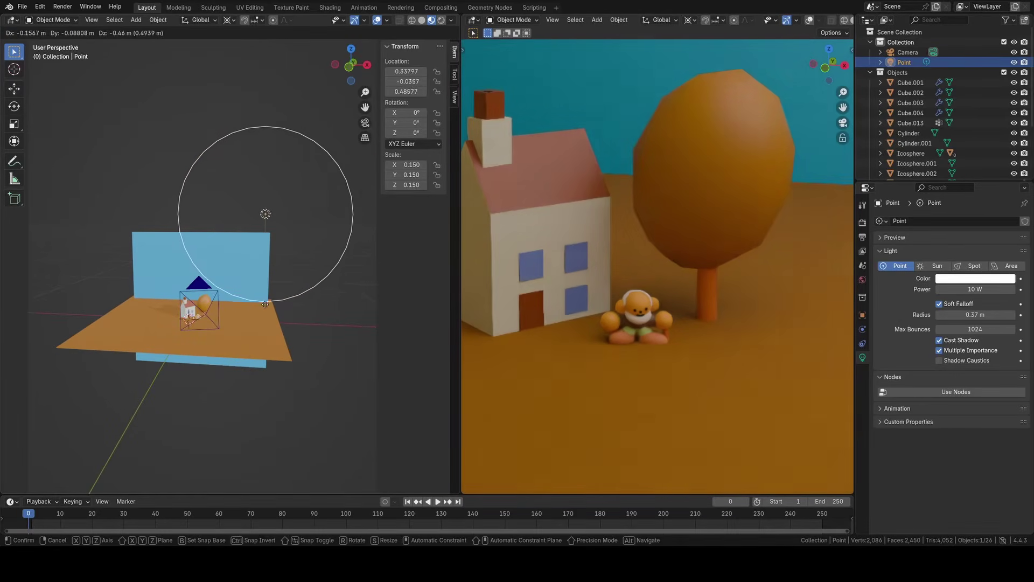
{"action": "left_click", "coordinate": [264, 323]}
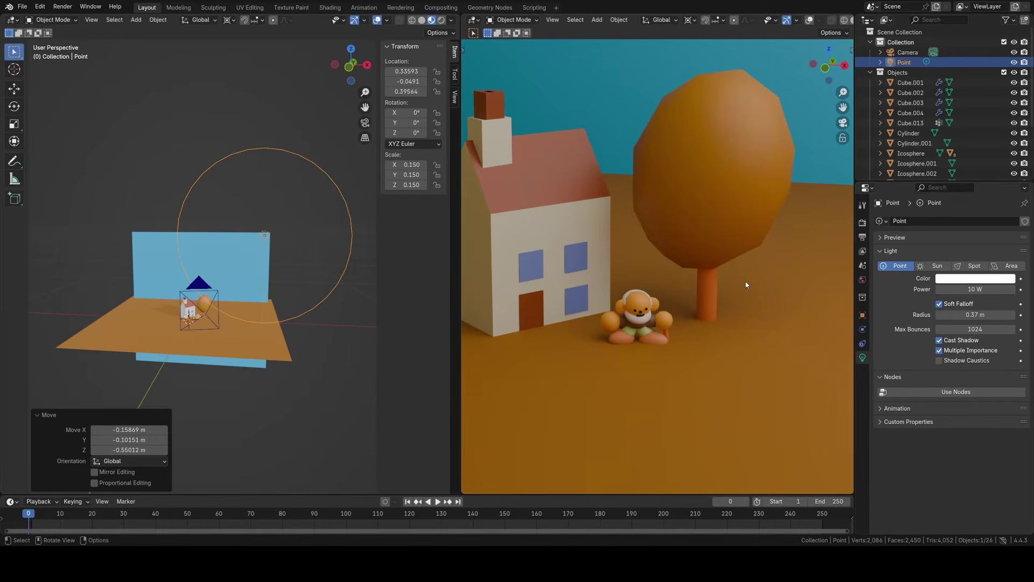
{"action": "scroll", "coordinate": [736, 292], "scroll_direction": "down", "scroll_amount": 2}
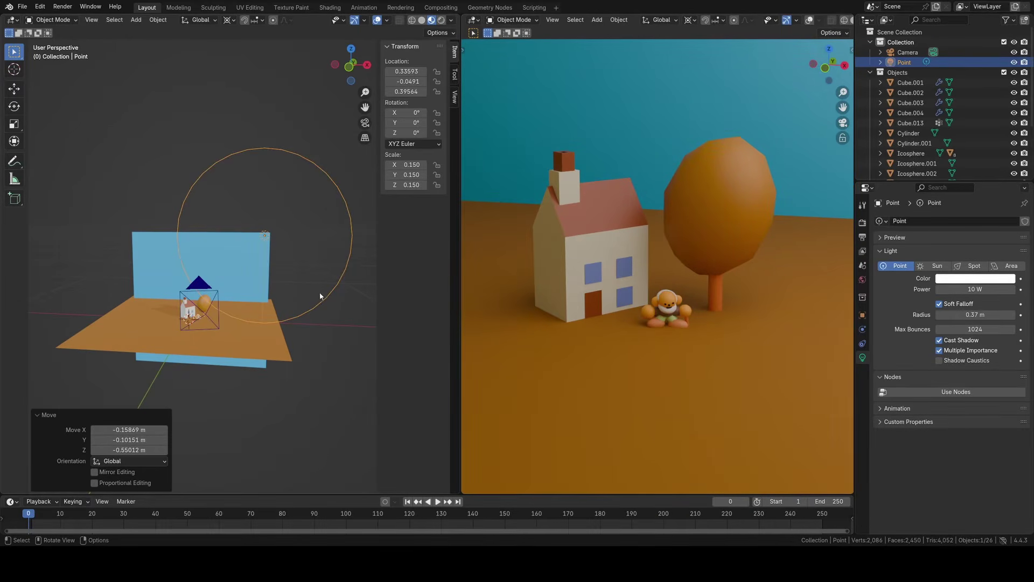
- Duplicate the point light and place the copy on the opposite side of the set, about 0.86 m away in negative X
{"action": "key", "text": "shift+d"}
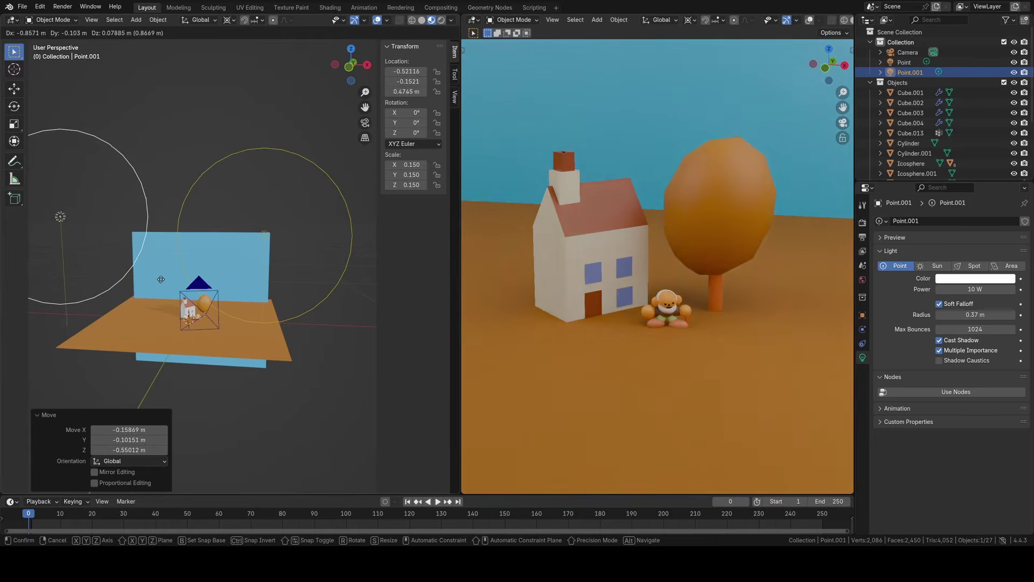
{"action": "left_click", "coordinate": [153, 267]}
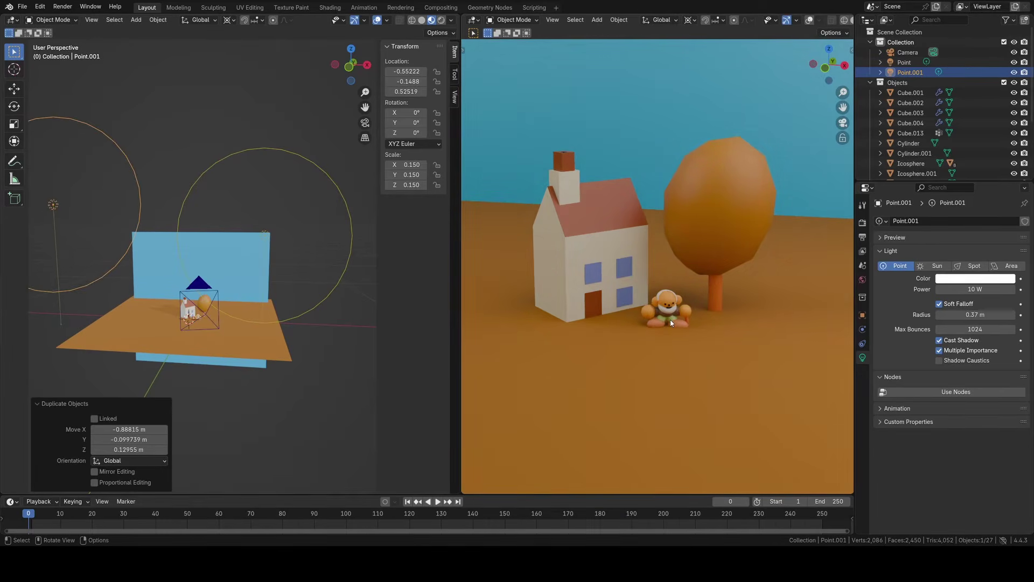
{"action": "scroll", "coordinate": [679, 324], "scroll_direction": "down", "scroll_amount": 2}
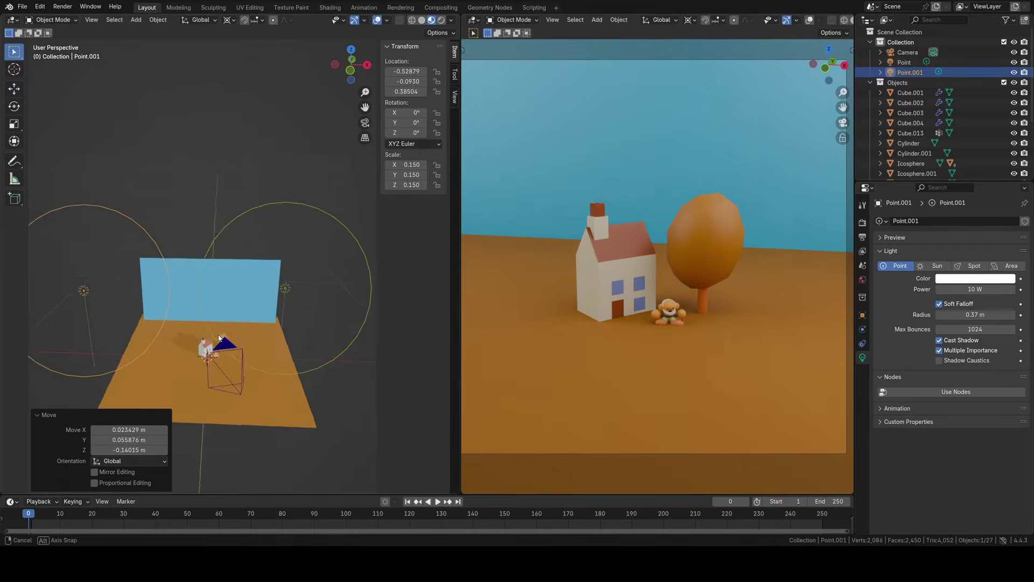
- Duplicate the second point light up toward the backdrop and set the new light's radius to 0.13 m
{"action": "middle_click_drag", "start_coordinate": [215, 364], "coordinate": [231, 286]}
{"action": "key", "text": "shift+d"}
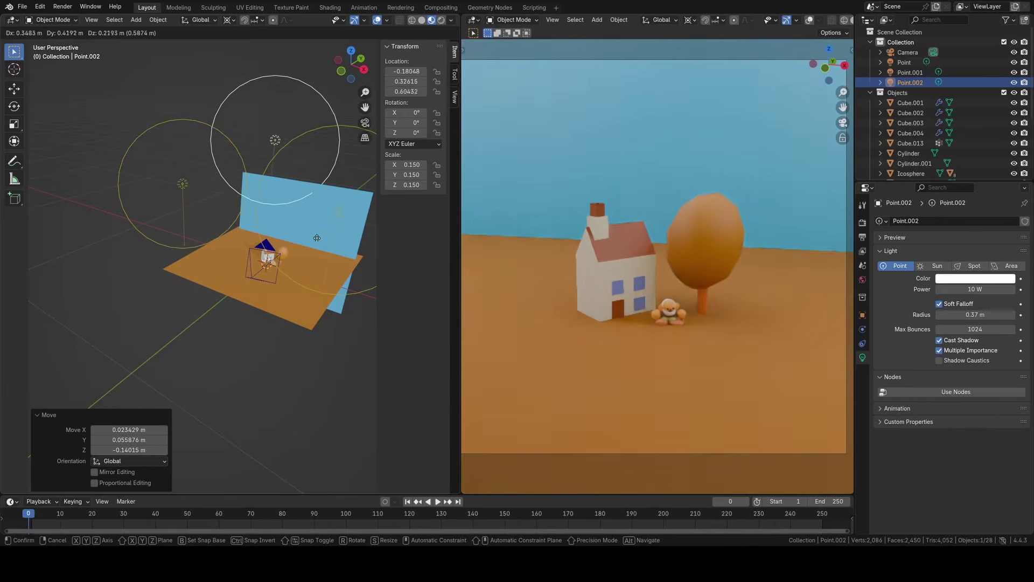
{"action": "left_click", "coordinate": [342, 207]}
{"action": "mouse_move", "coordinate": [975, 314]}
{"action": "left_mouse_down"}
{"action": "mouse_move", "coordinate": [948, 314]}
{"action": "mouse_move", "coordinate": [970, 314]}
{"action": "left_mouse_up"}
- Reposition the third point light high above and behind the house, at about X -0.04, Y 0.30, Z 0.88 m
{"action": "middle_click_drag", "start_coordinate": [327, 211], "coordinate": [143, 200]}
{"action": "key", "text": "g"}
{"action": "left_click", "coordinate": [232, 198]}
{"action": "key", "text": "g"}
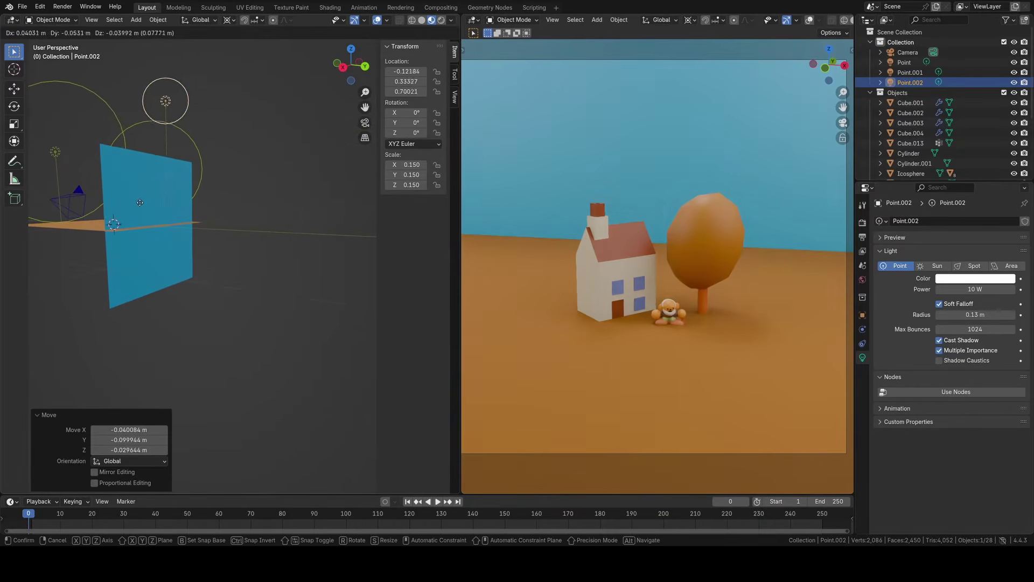
{"action": "left_click", "coordinate": [103, 231]}
{"action": "middle_click_drag", "start_coordinate": [102, 232], "coordinate": [111, 253]}
{"action": "key", "text": "g"}
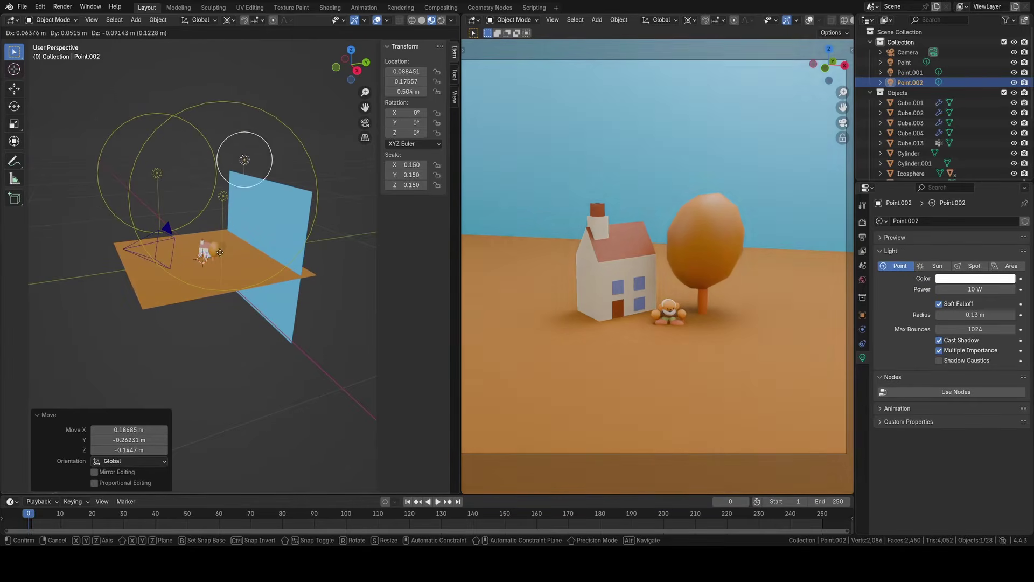
{"action": "left_click", "coordinate": [243, 201]}
{"action": "scroll", "coordinate": [666, 295], "scroll_direction": "up", "scroll_amount": 4}
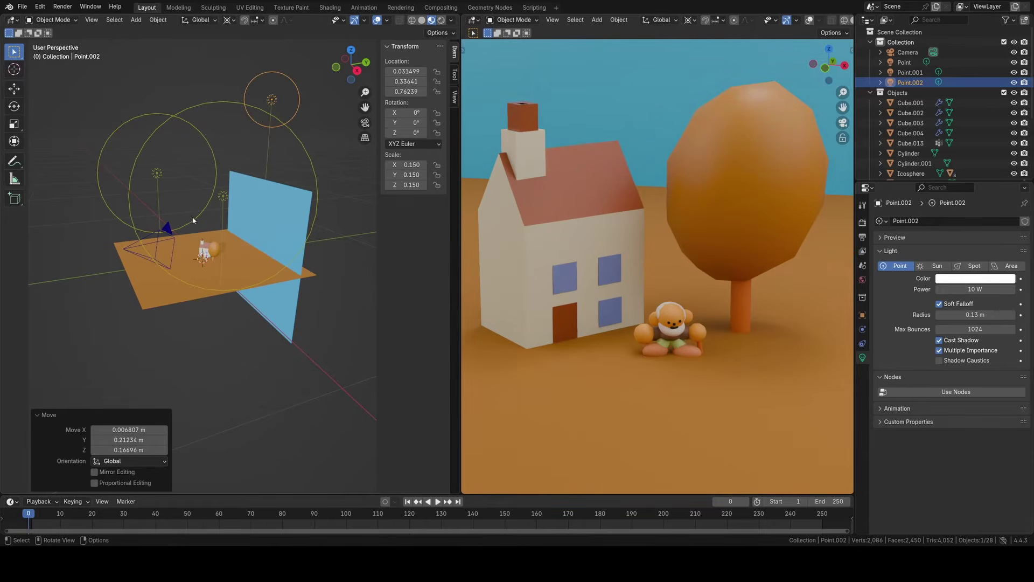
{"action": "key", "text": "g"}
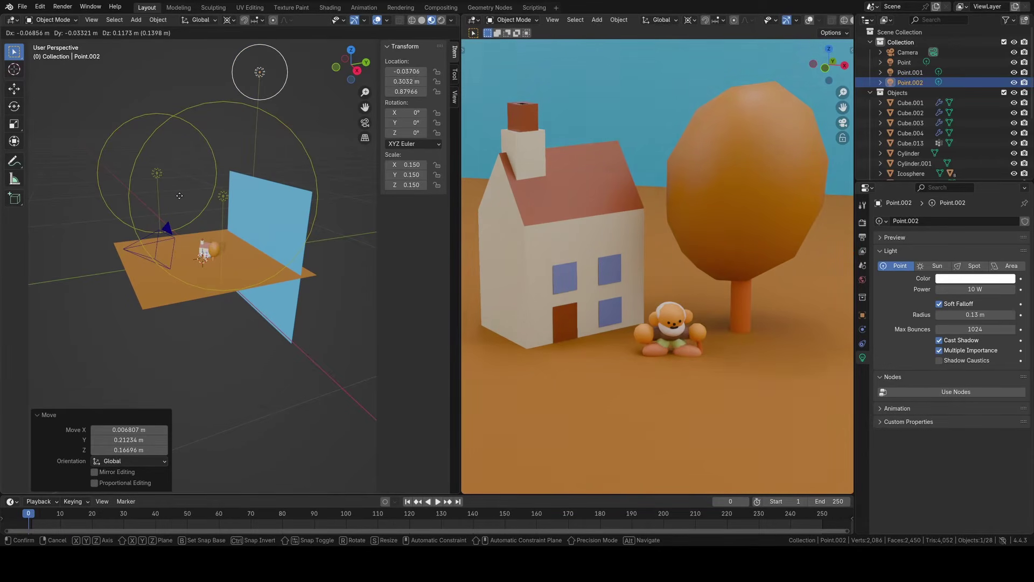
{"action": "left_click", "coordinate": [180, 198]}
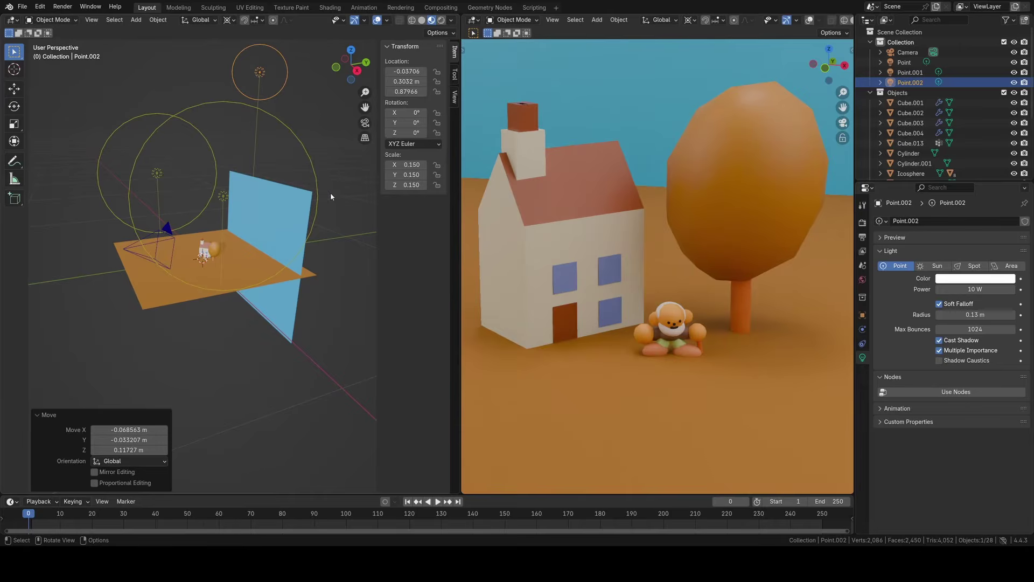
- Enable depth of field on the camera and sample the focus distance from the small bearded figure
{"action": "scroll", "coordinate": [631, 183], "scroll_direction": "down", "scroll_amount": 3}
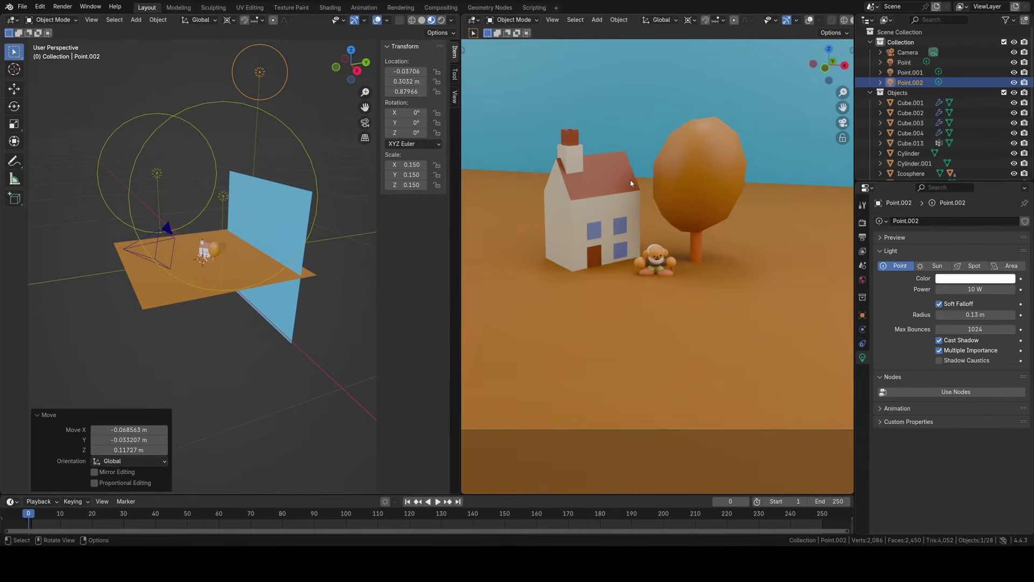
{"action": "middle_click_drag", "start_coordinate": [301, 124], "coordinate": [252, 112]}
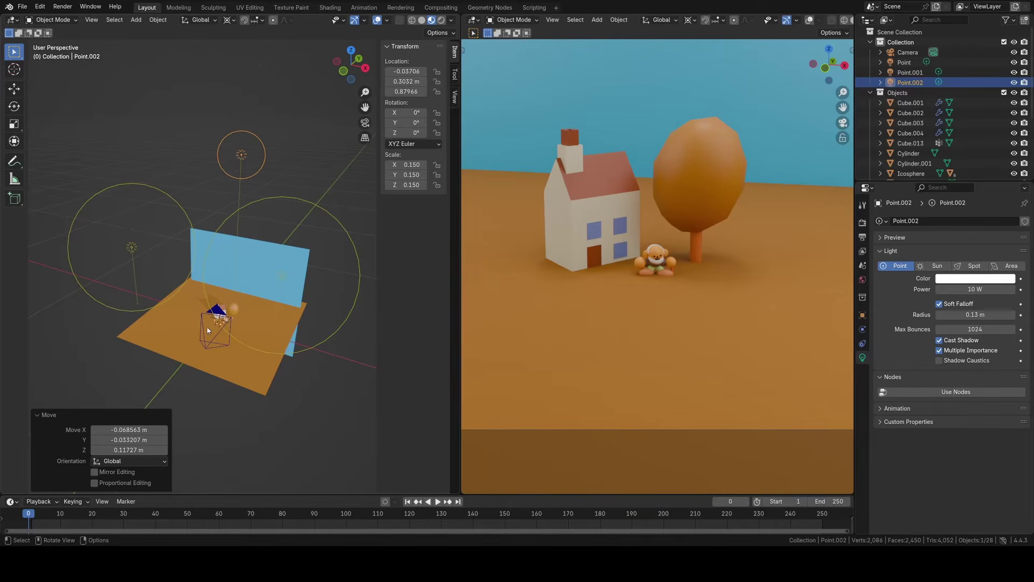
{"action": "left_click", "coordinate": [204, 347]}
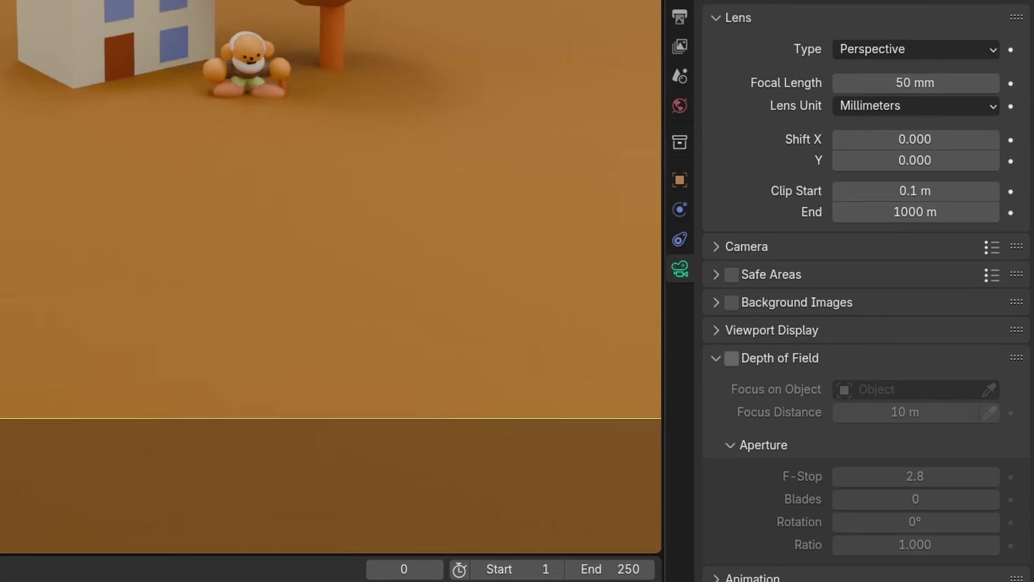
{"action": "left_click", "coordinate": [733, 358]}
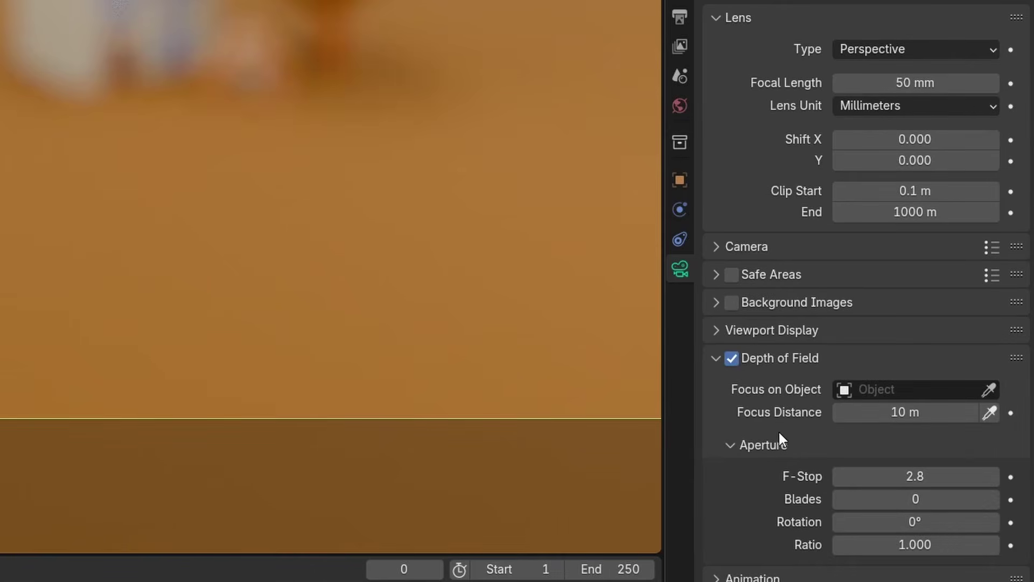
{"action": "left_click_drag", "start_coordinate": [905, 412], "coordinate": [867, 412]}
{"action": "left_click", "coordinate": [990, 413]}
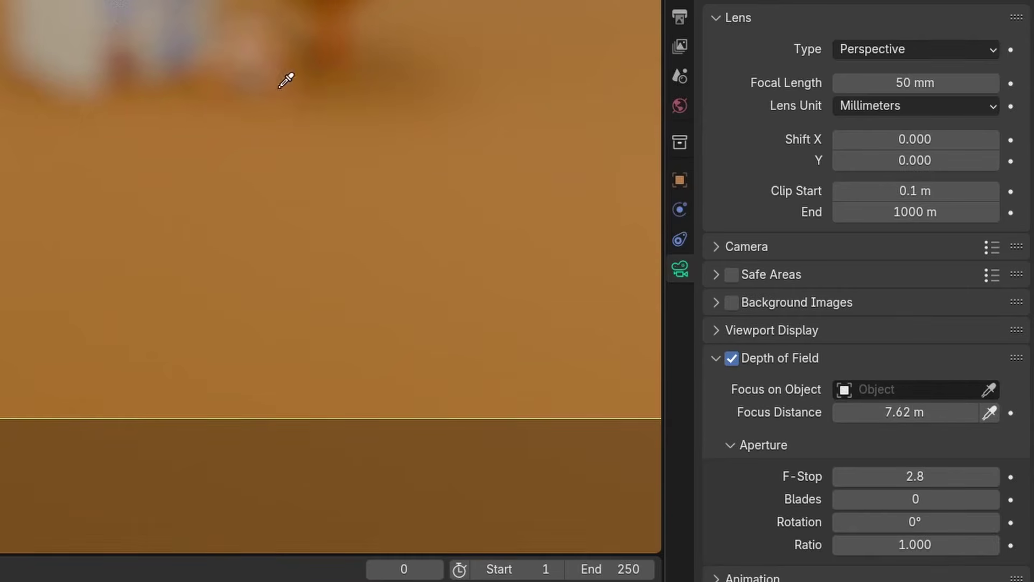
{"action": "left_click", "coordinate": [241, 51]}
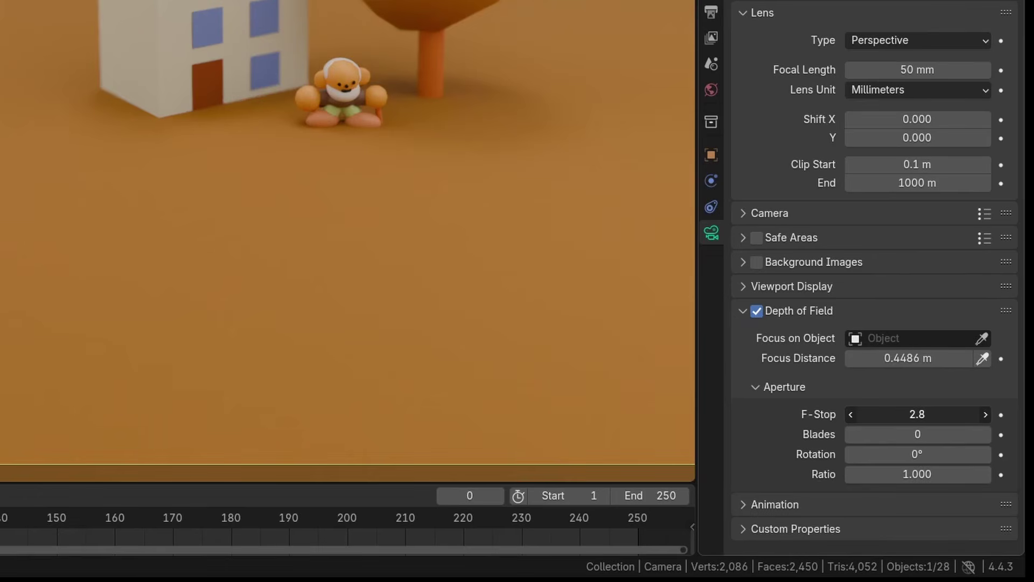
- Test the camera's background blur at F-Stop 0.1 and 0.5, and settle on F-Stop 0.4
{"action": "left_click_drag", "start_coordinate": [917, 414], "coordinate": [868, 414]}
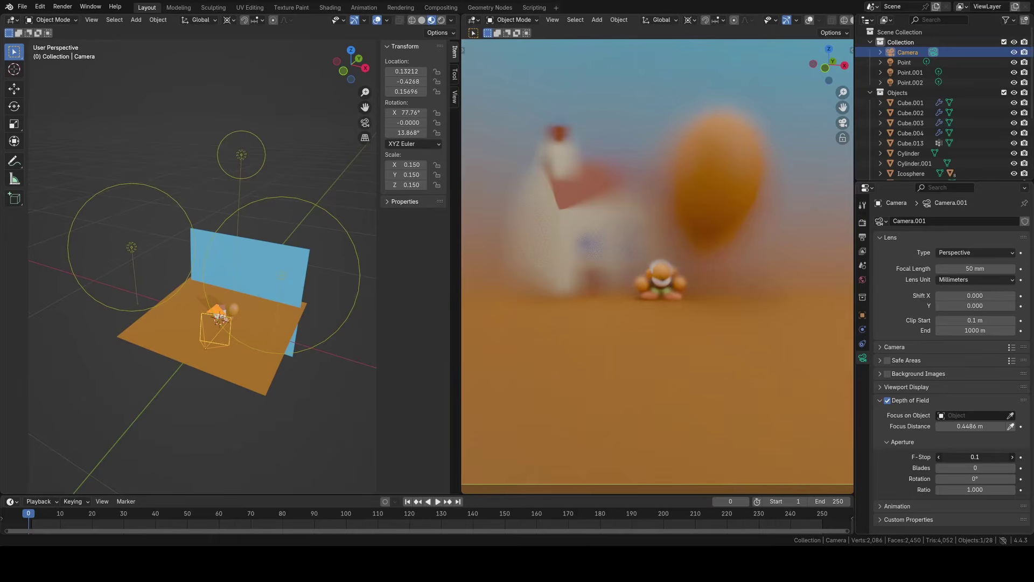
{"action": "left_click_drag", "start_coordinate": [969, 457], "coordinate": [975, 457]}
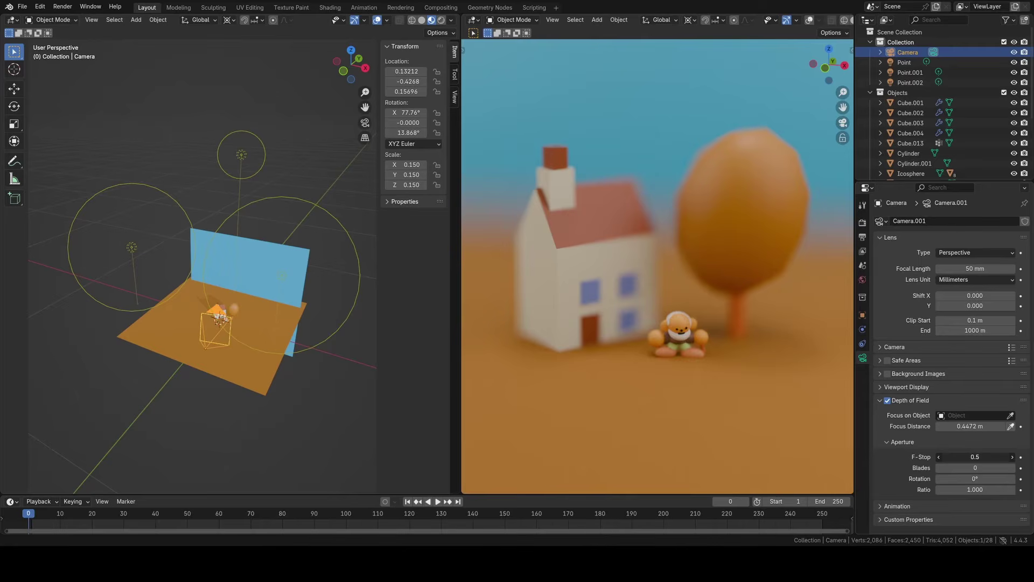
{"action": "left_click_drag", "start_coordinate": [975, 457], "coordinate": [964, 456]}
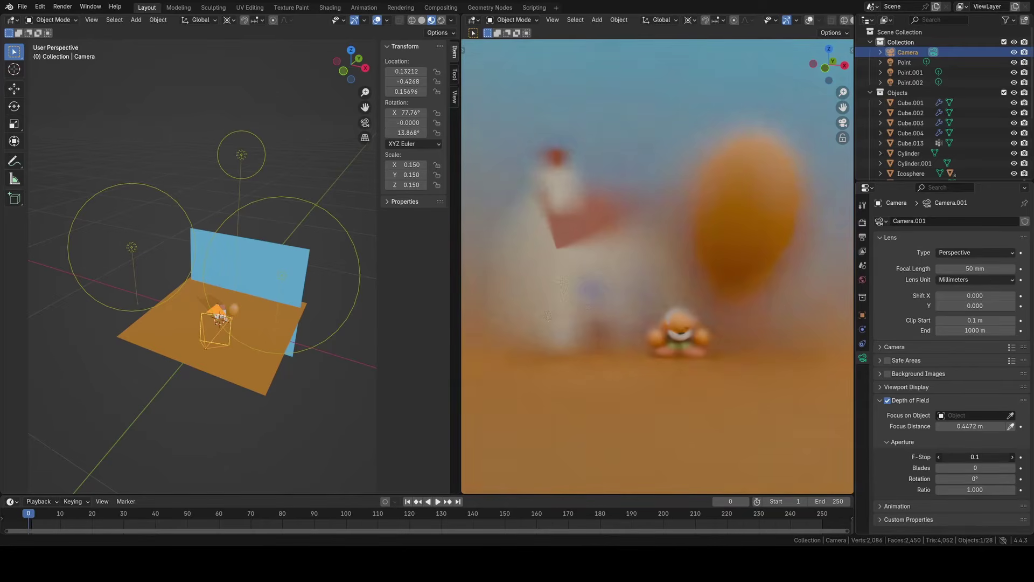
{"action": "left_click", "coordinate": [1012, 458]}
{"action": "left_click", "coordinate": [1012, 457]}
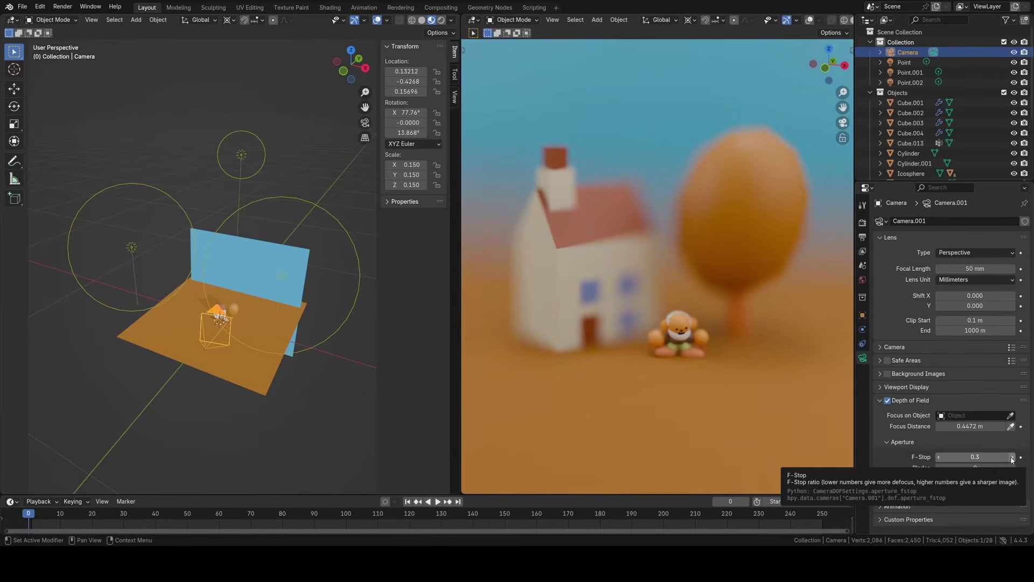
{"action": "left_click", "coordinate": [1012, 457]}
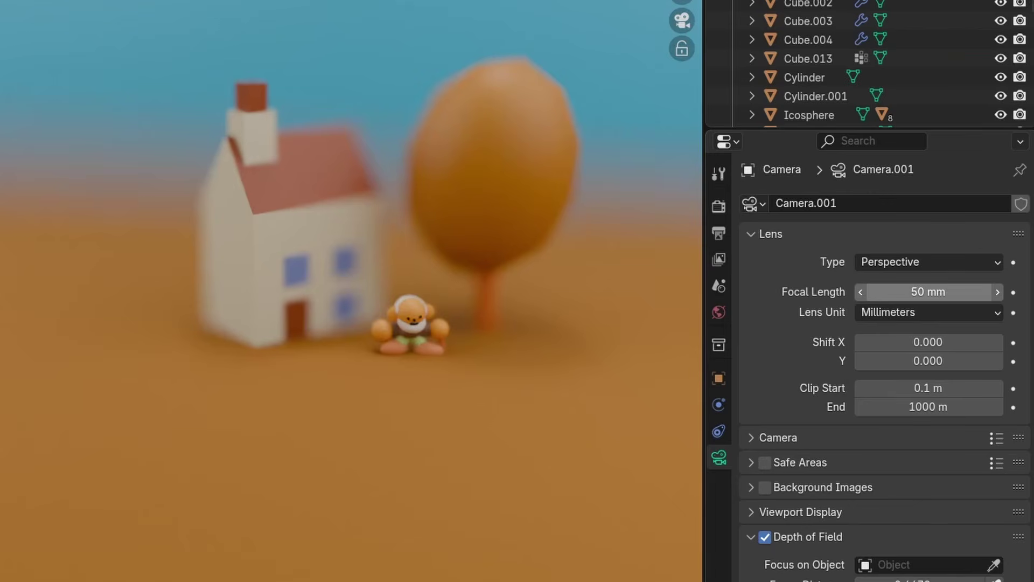
- Try a 12 mm wide-angle lens on the camera, and set its focal length to 162 mm
{"action": "left_click_drag", "start_coordinate": [970, 268], "coordinate": [986, 269]}
{"action": "left_click_drag", "start_coordinate": [928, 291], "coordinate": [844, 292]}
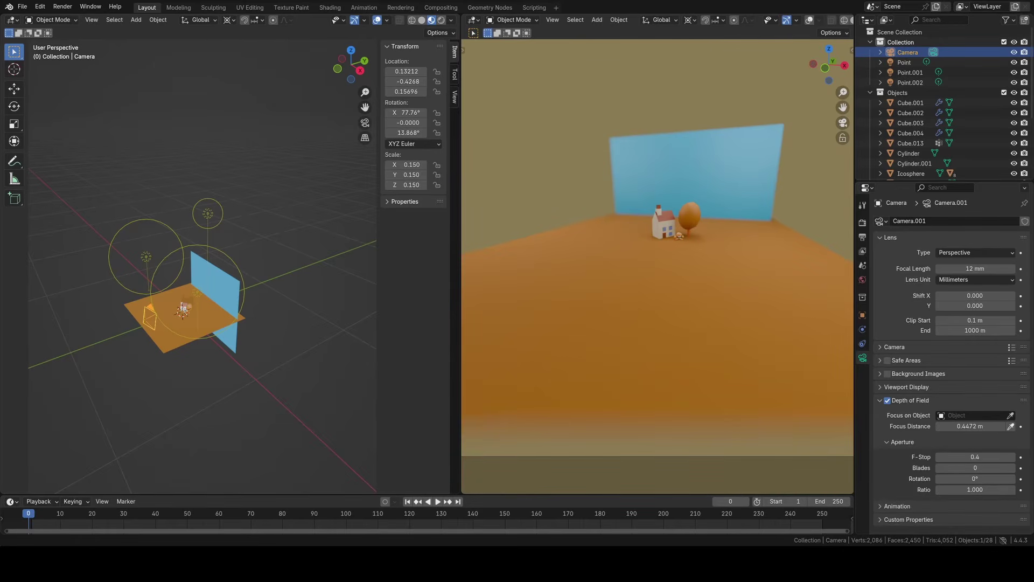
{"action": "left_click_drag", "start_coordinate": [975, 268], "coordinate": [1033, 269]}
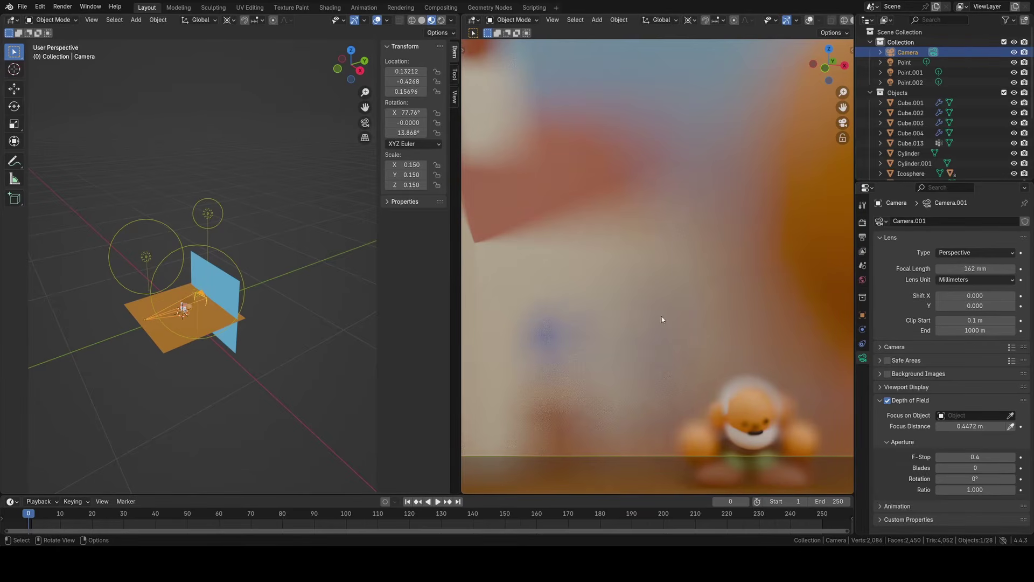
{"action": "scroll", "coordinate": [712, 305], "scroll_direction": "down", "scroll_amount": 3}
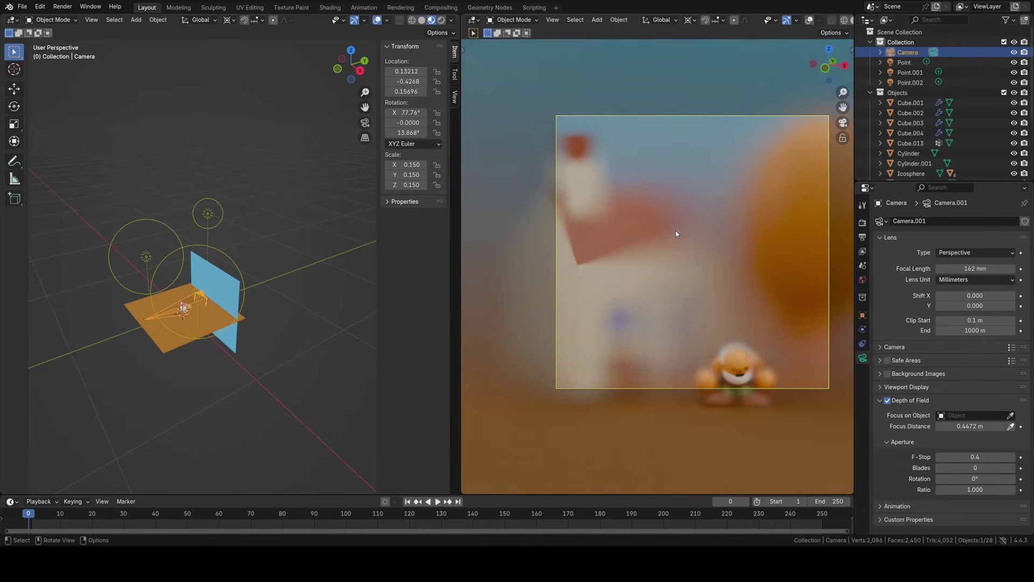
- Pull the camera back along its local Z axis to about X 0.32, Y -1.18, Z 0.33 m
{"action": "middle_click_drag", "start_coordinate": [160, 288], "coordinate": [120, 269]}
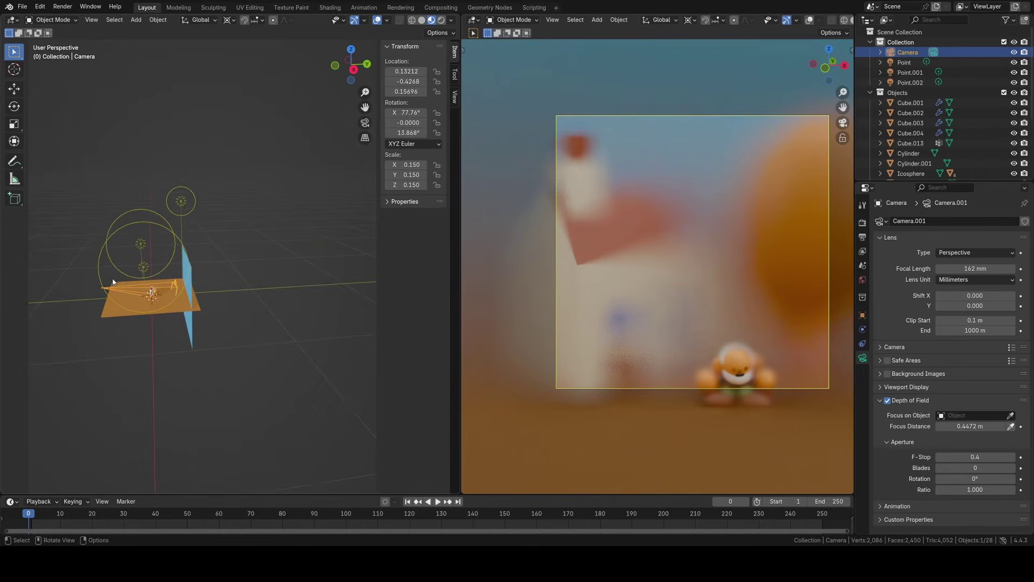
{"action": "scroll", "coordinate": [140, 278], "scroll_direction": "up", "scroll_amount": 5}
{"action": "middle_click_drag", "start_coordinate": [180, 288], "coordinate": [249, 254], "text": "shift"}
{"action": "key", "text": "g"}
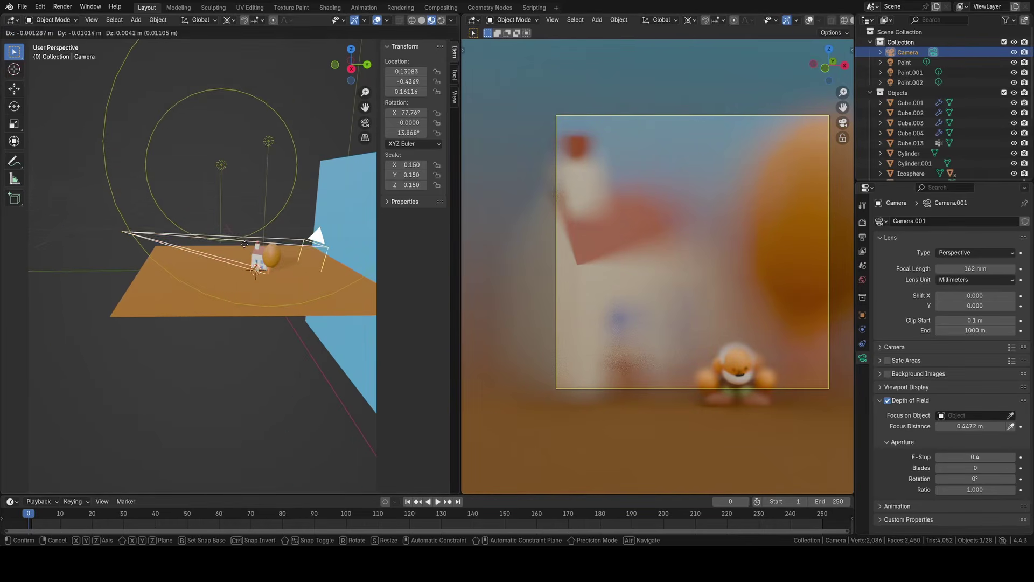
{"action": "key", "text": "z"}
{"action": "key", "text": "z"}
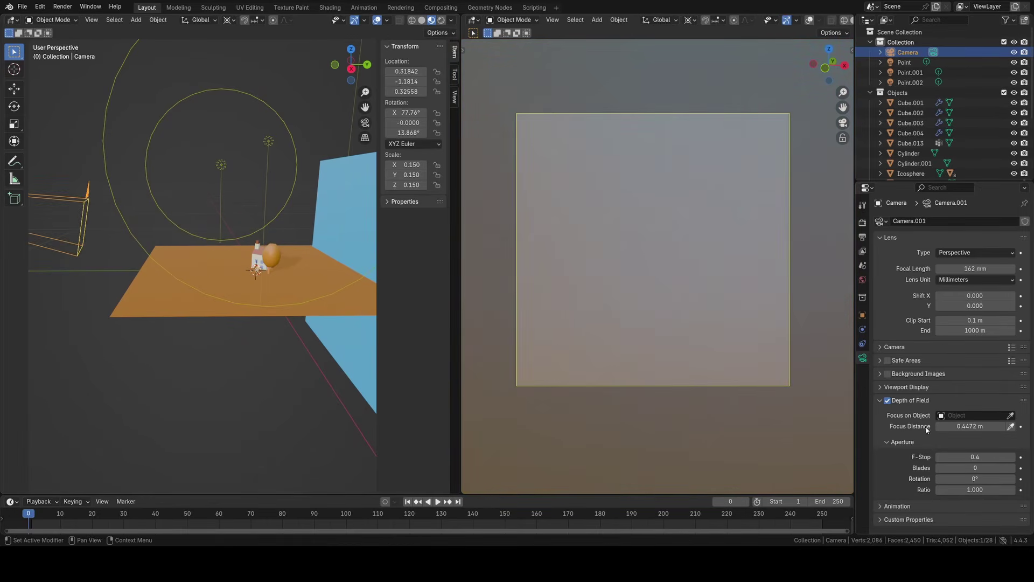
- Resample the camera's focus distance from the small figure's face and set the F-Stop to 0.5
{"action": "left_click", "coordinate": [1012, 427]}
{"action": "left_click", "coordinate": [658, 289]}
{"action": "scroll", "coordinate": [655, 299], "scroll_direction": "up", "scroll_amount": 2}
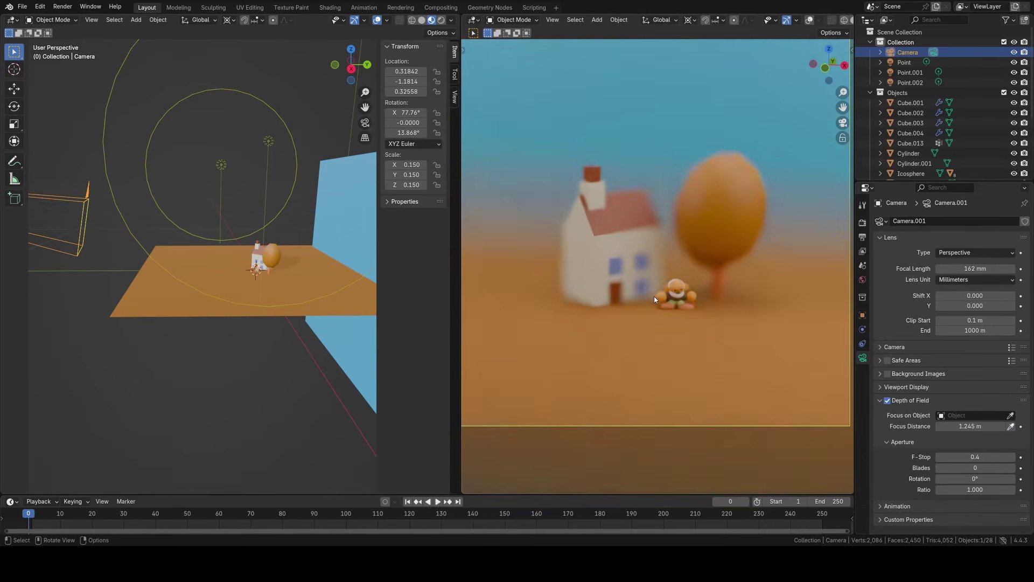
{"action": "scroll", "coordinate": [655, 299], "scroll_direction": "up", "scroll_amount": 1}
{"action": "left_click", "coordinate": [1010, 426]}
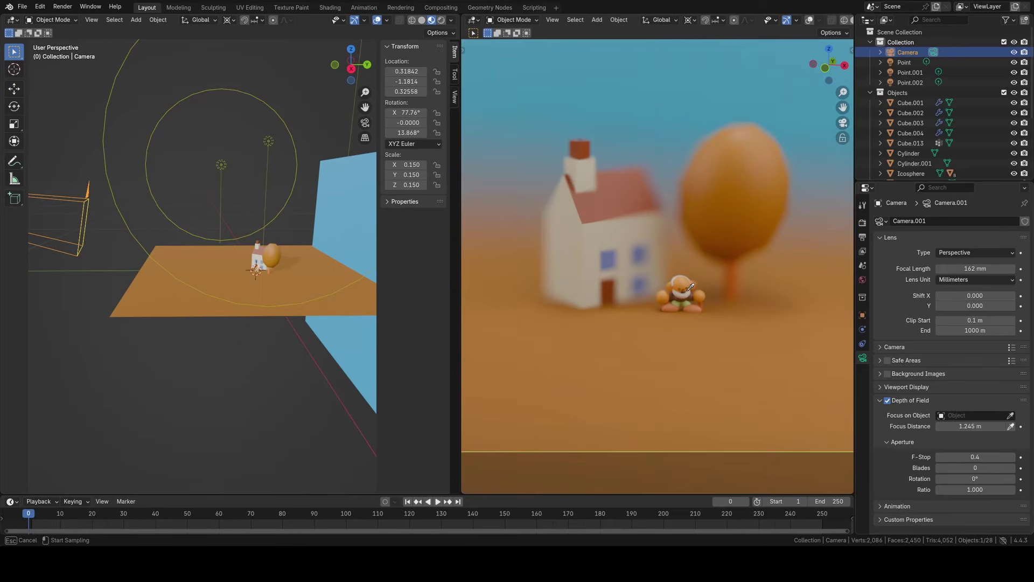
{"action": "left_click", "coordinate": [687, 289]}
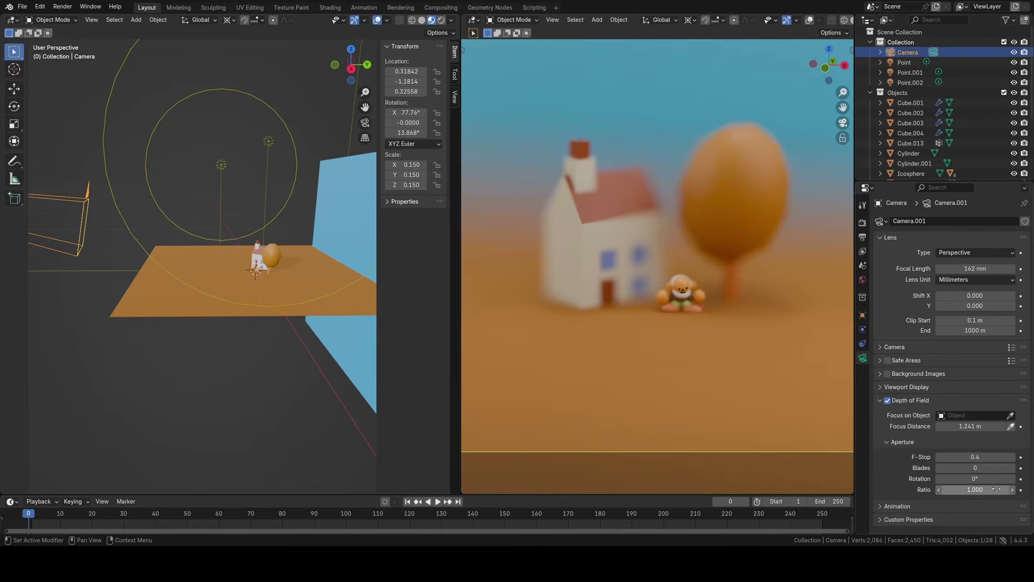
{"action": "left_click", "coordinate": [1011, 458]}
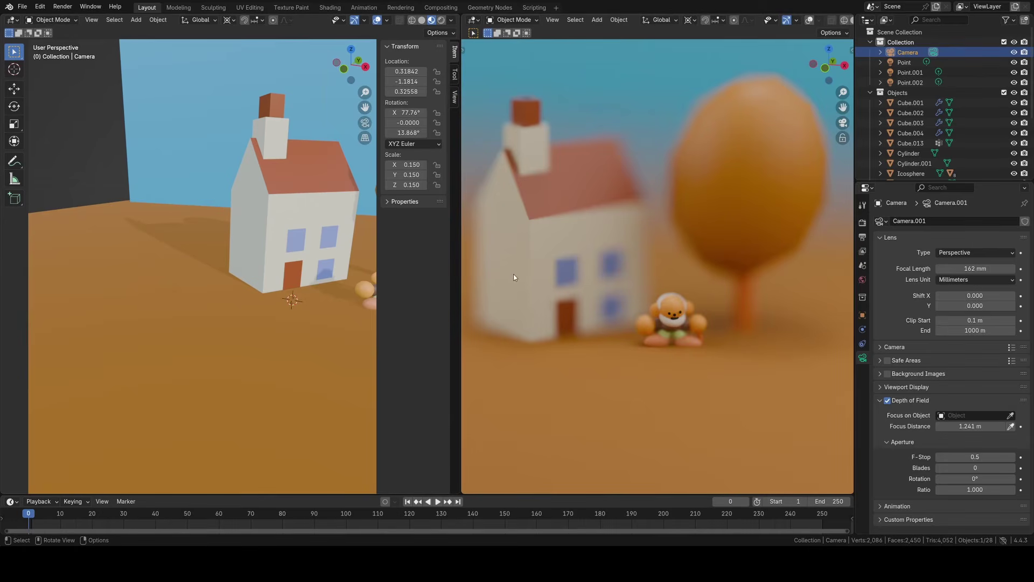
- Add a Bevel modifier to the main body of the house
{"action": "left_click", "coordinate": [307, 208]}
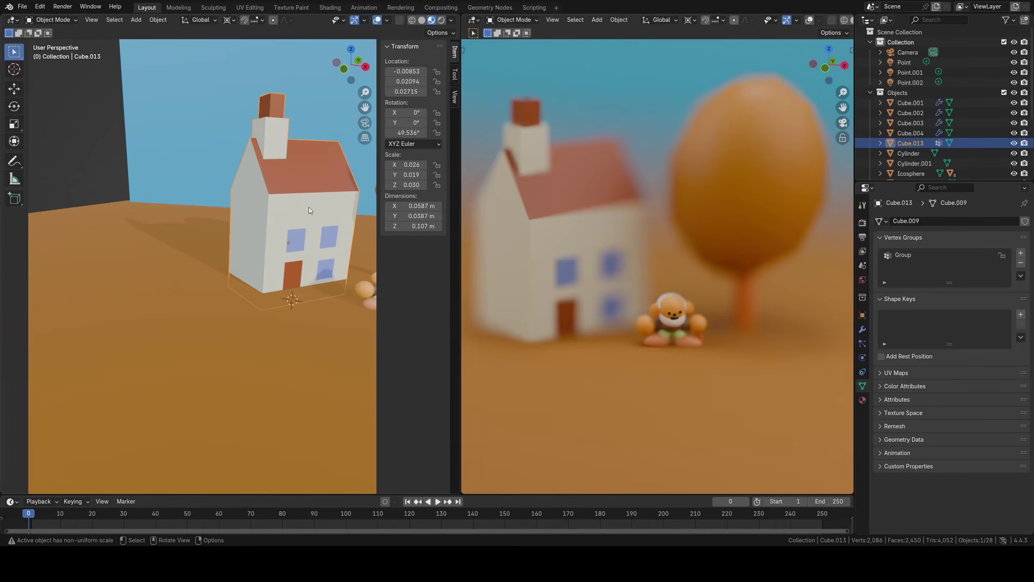
{"action": "left_click", "coordinate": [862, 329]}
{"action": "left_click", "coordinate": [911, 221]}
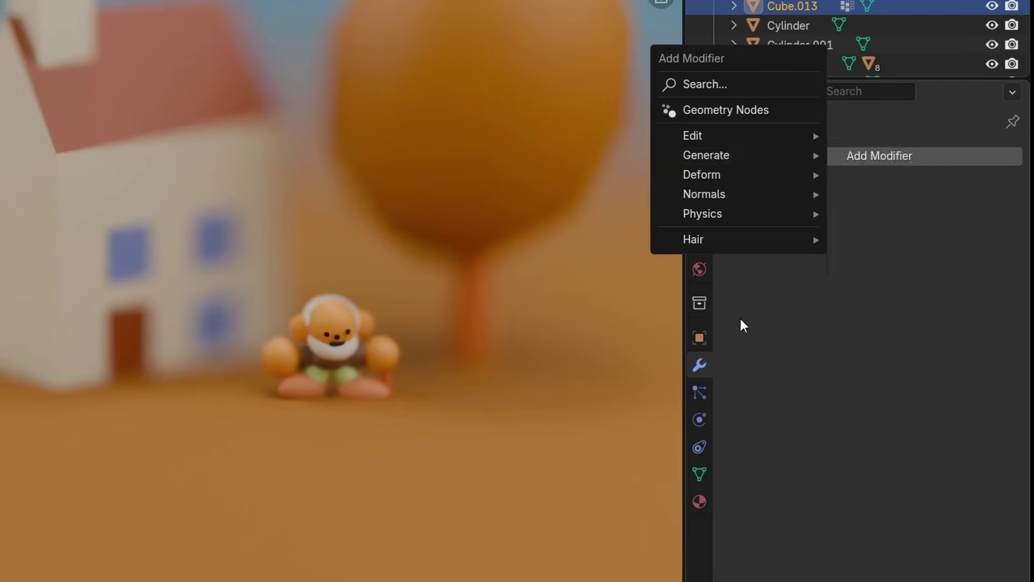
{"action": "left_click", "coordinate": [781, 161]}
{"action": "mouse_move", "coordinate": [790, 160]}
{"action": "left_click", "coordinate": [875, 180]}
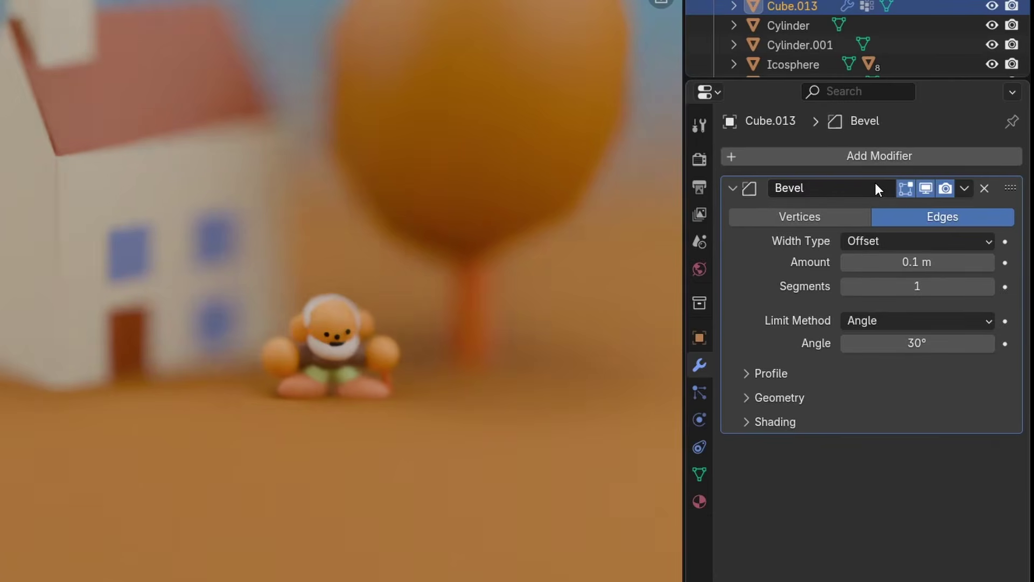
{"action": "scroll", "coordinate": [43, 154], "scroll_direction": "up", "scroll_amount": 4}
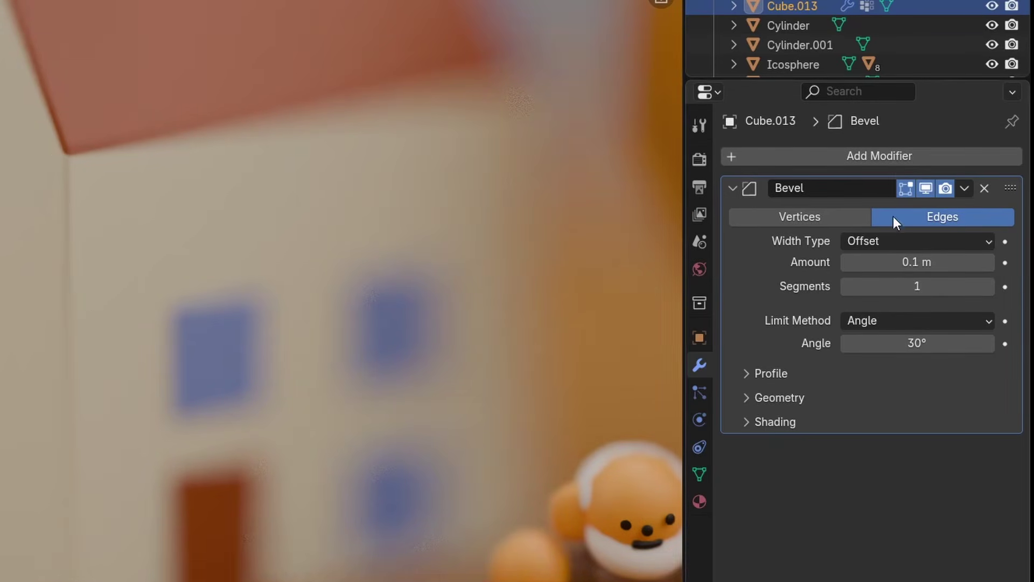
- Switch the house bevel's width type to Percent and set the width to 1.10%
{"action": "left_click", "coordinate": [896, 241]}
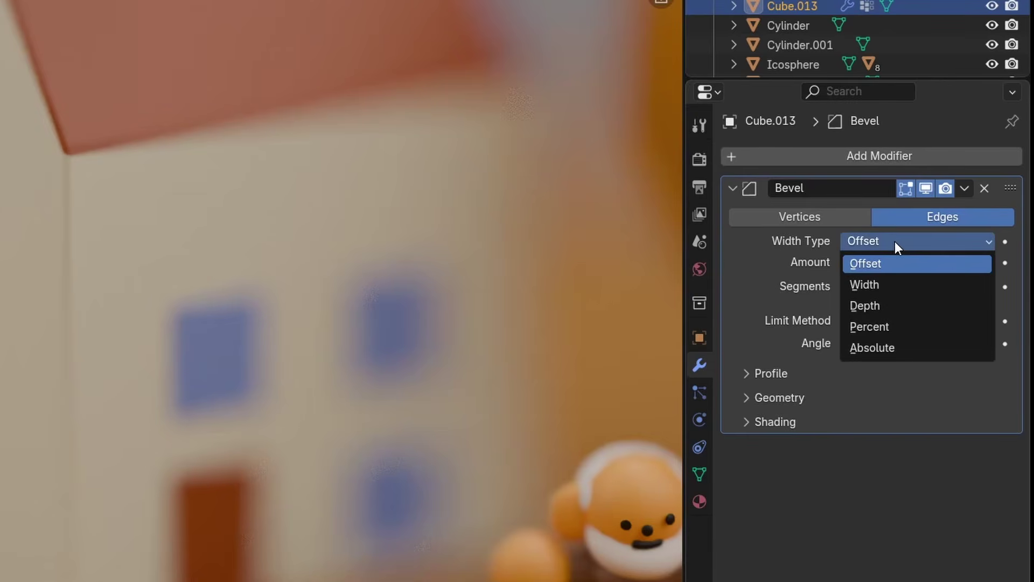
{"action": "left_click", "coordinate": [876, 326]}
{"action": "mouse_move", "coordinate": [929, 267]}
{"action": "left_mouse_down"}
{"action": "mouse_move", "coordinate": [961, 267]}
{"action": "mouse_move", "coordinate": [937, 267]}
{"action": "left_mouse_up"}
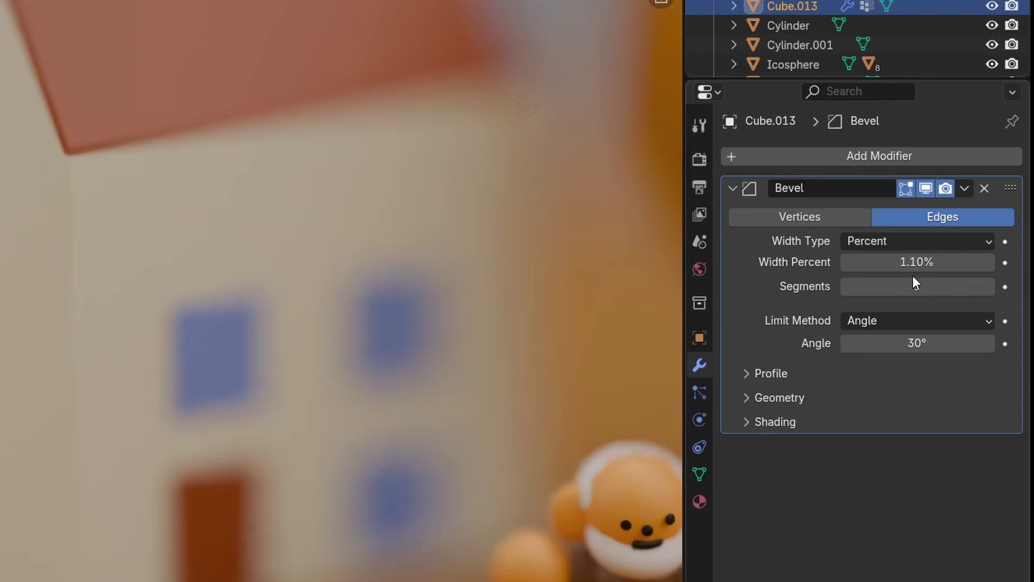
{"action": "left_click", "coordinate": [995, 267]}
{"action": "key", "text": "Return"}
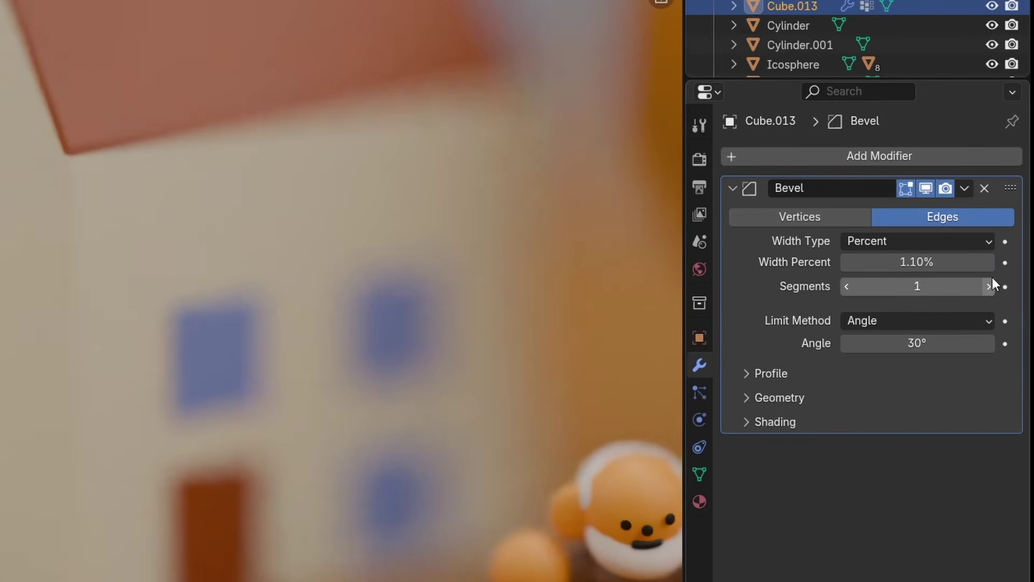
{"action": "left_click", "coordinate": [924, 269]}
{"action": "key", "text": "Return"}
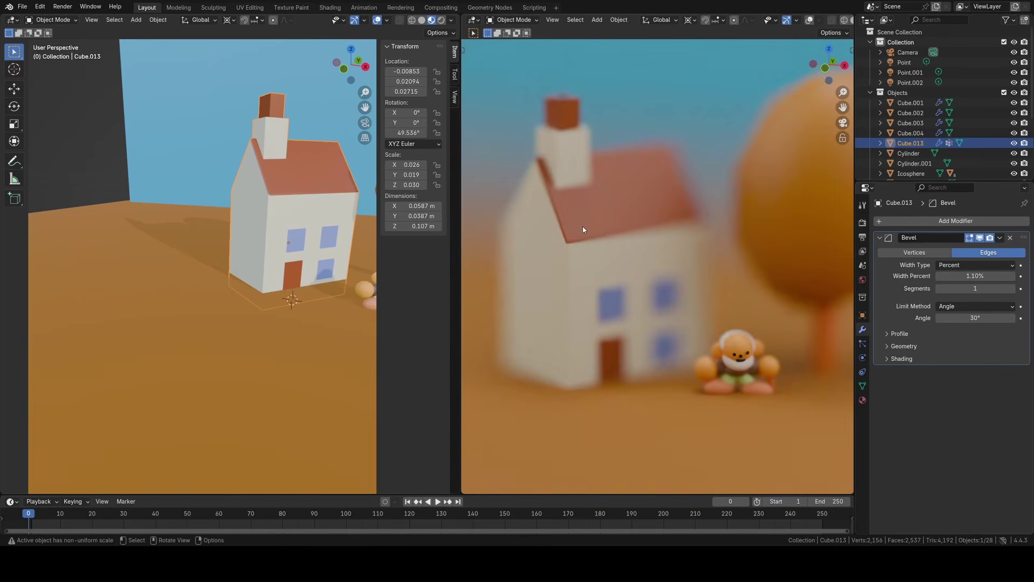
- Shade the house smooth and set its bevel to 2 segments
{"action": "right_click", "coordinate": [584, 228]}
{"action": "left_click", "coordinate": [584, 229]}
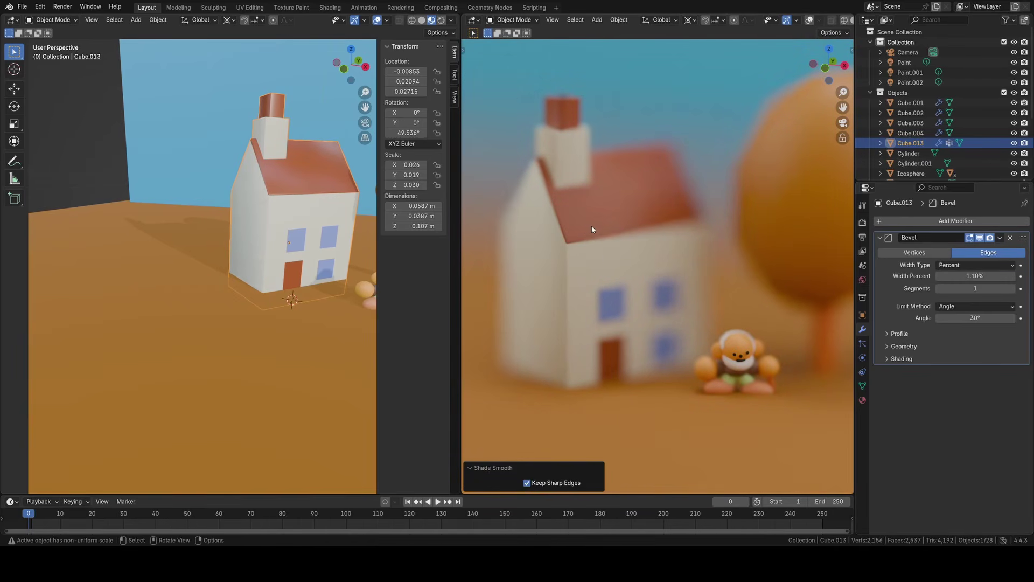
{"action": "left_click", "coordinate": [1009, 288]}
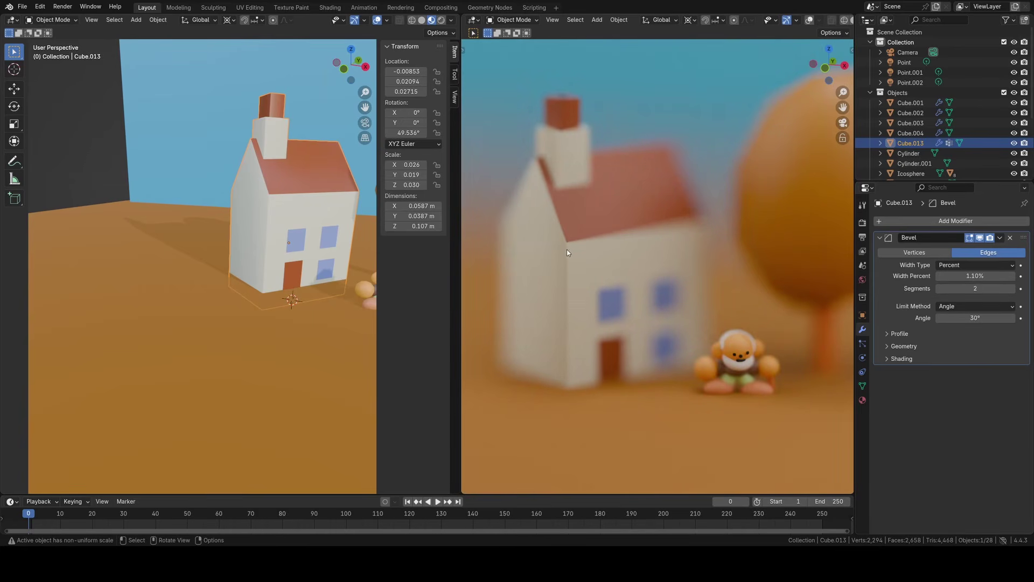
- Try other Width Percent values for the house's bevel and compare the edges in the camera view
{"action": "scroll", "coordinate": [586, 226], "scroll_direction": "up", "scroll_amount": 2}
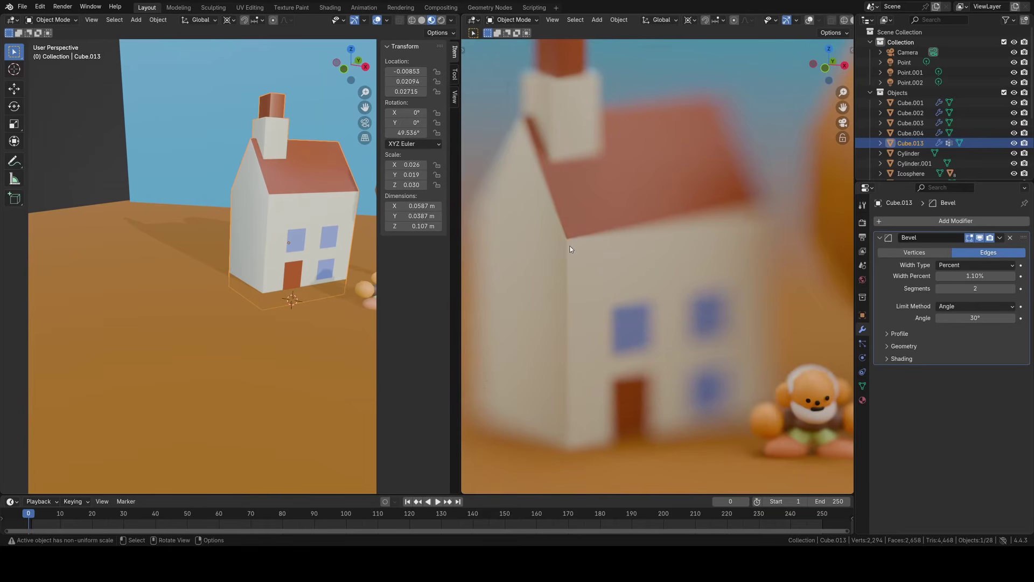
{"action": "left_click_drag", "start_coordinate": [985, 282], "coordinate": [1006, 283]}
{"action": "left_click_drag", "start_coordinate": [964, 276], "coordinate": [810, 313]}
{"action": "scroll", "coordinate": [654, 239], "scroll_direction": "down", "scroll_amount": 4}
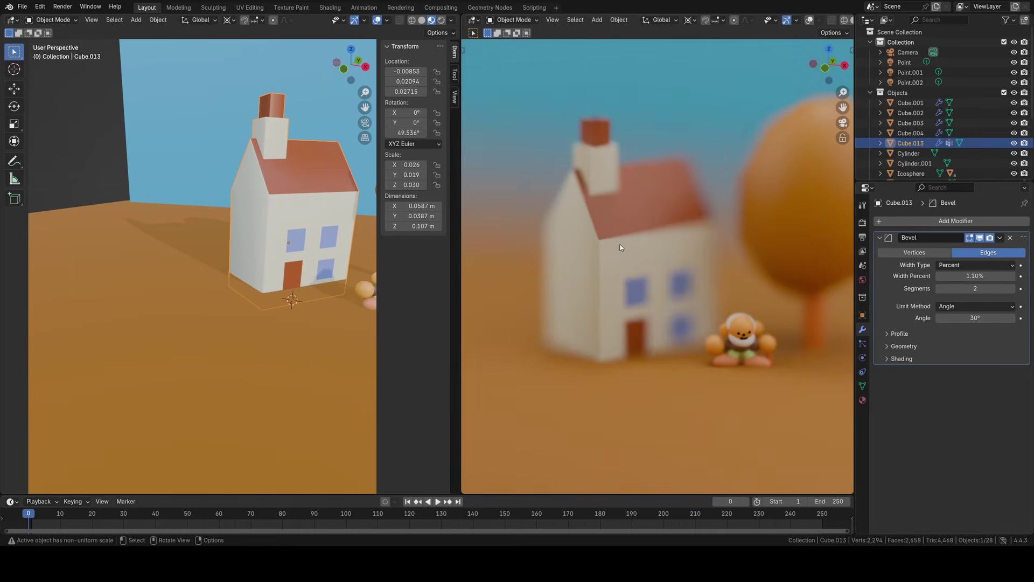
{"action": "scroll", "coordinate": [620, 247], "scroll_direction": "down", "scroll_amount": 6}
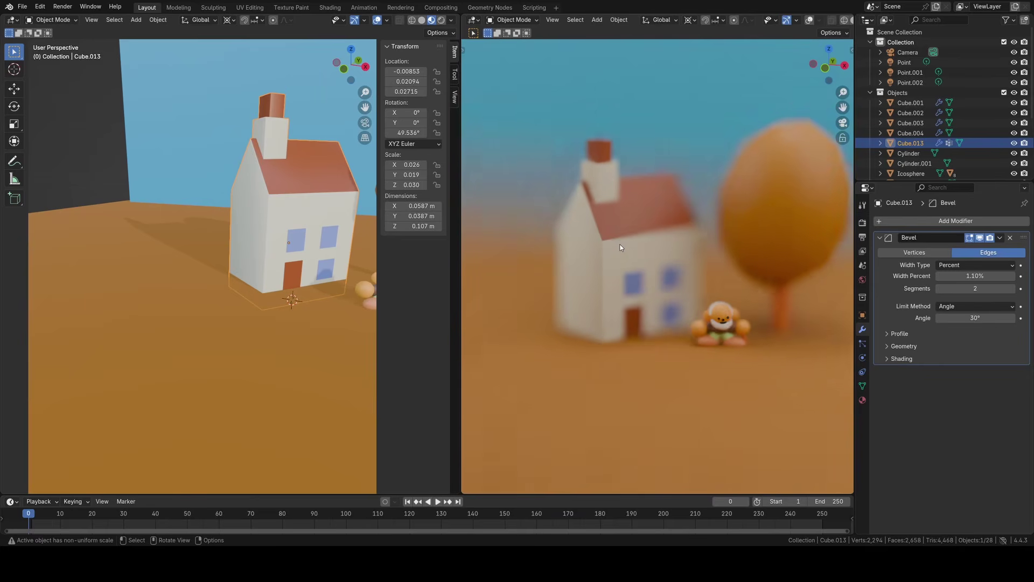